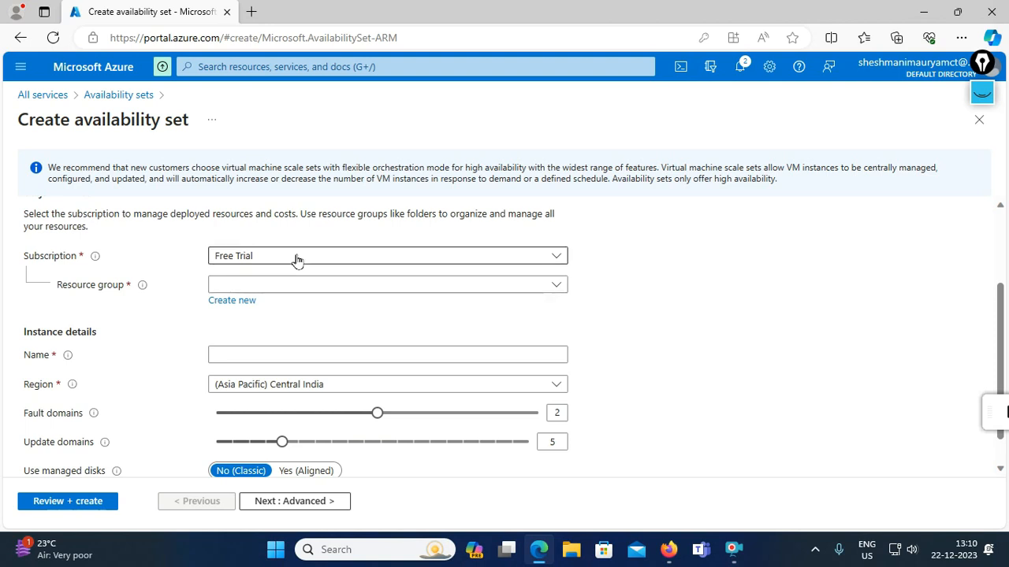
Step: Create a new resource group named test-rg for the availability set
left_click(243, 305)
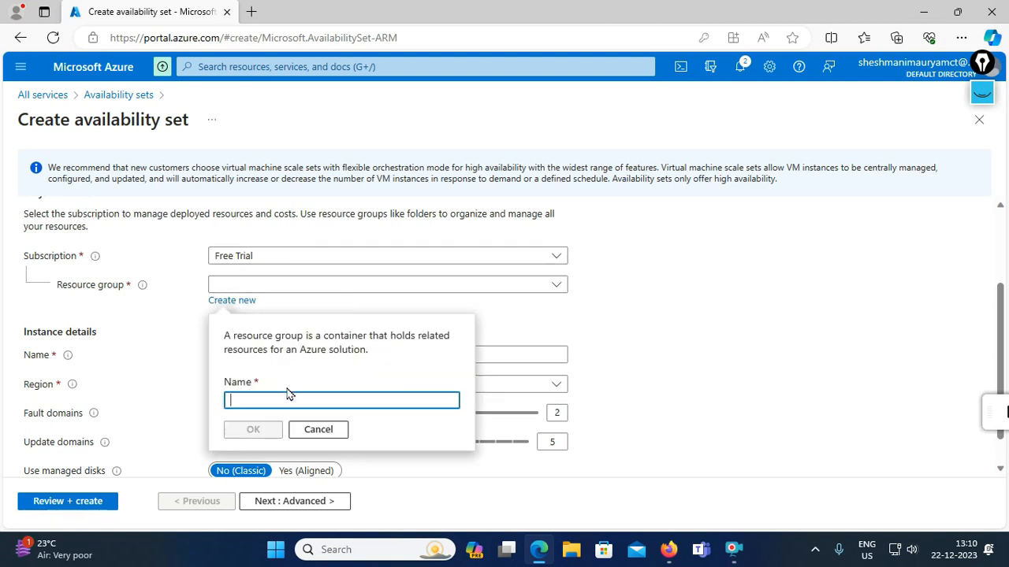
type("TEST")
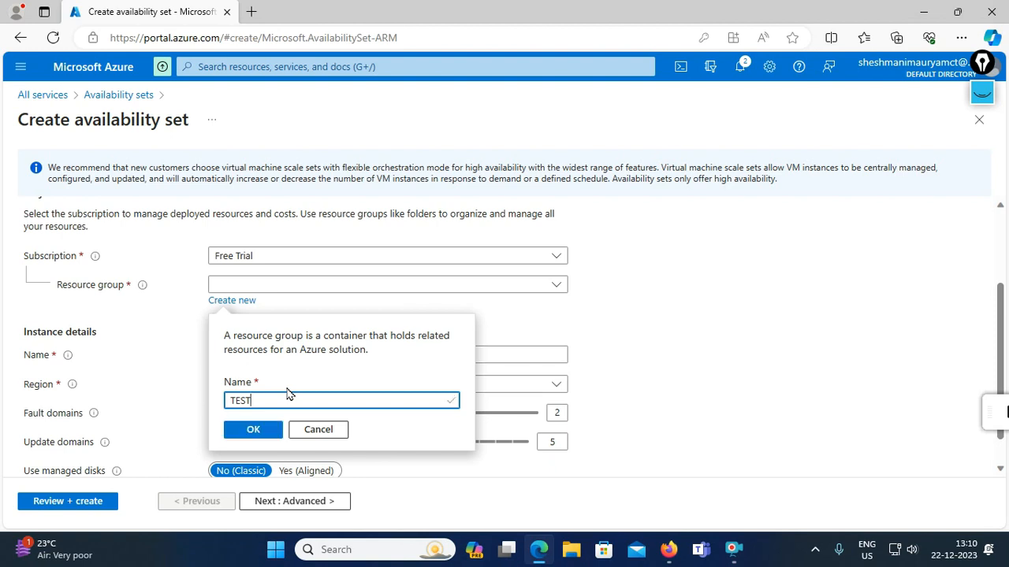
key("BackSpace")
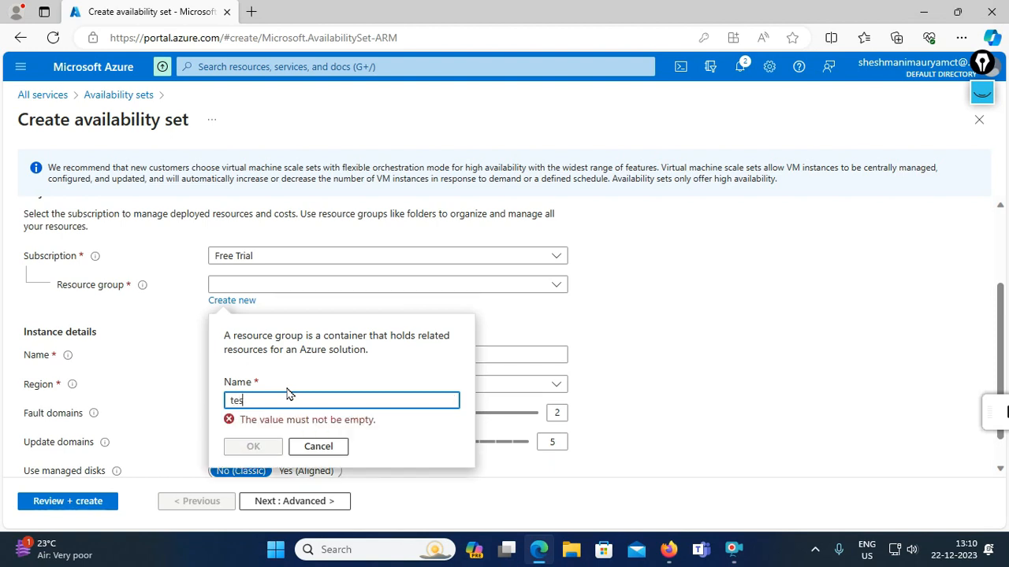
type("test-rg")
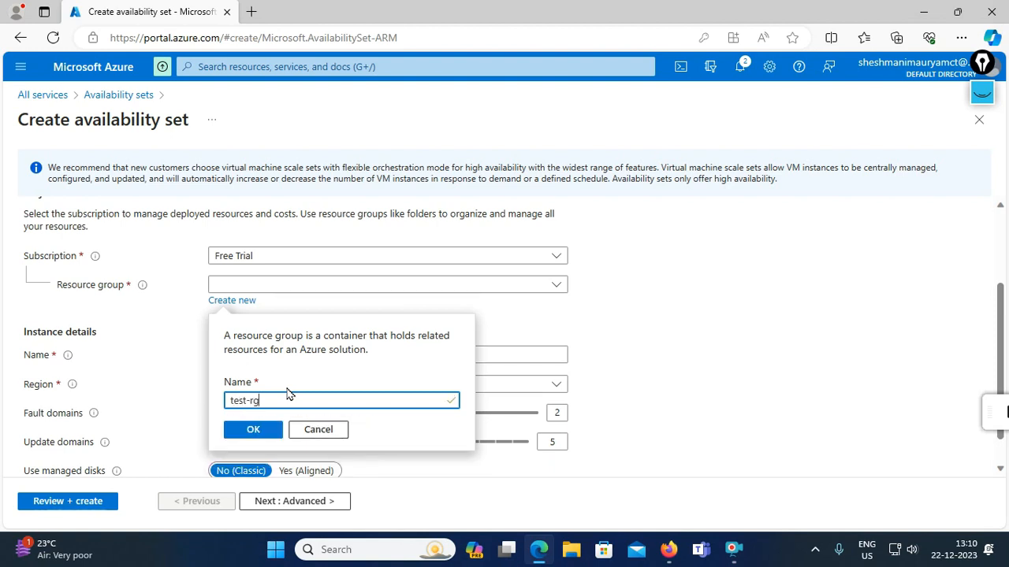
left_click(253, 429)
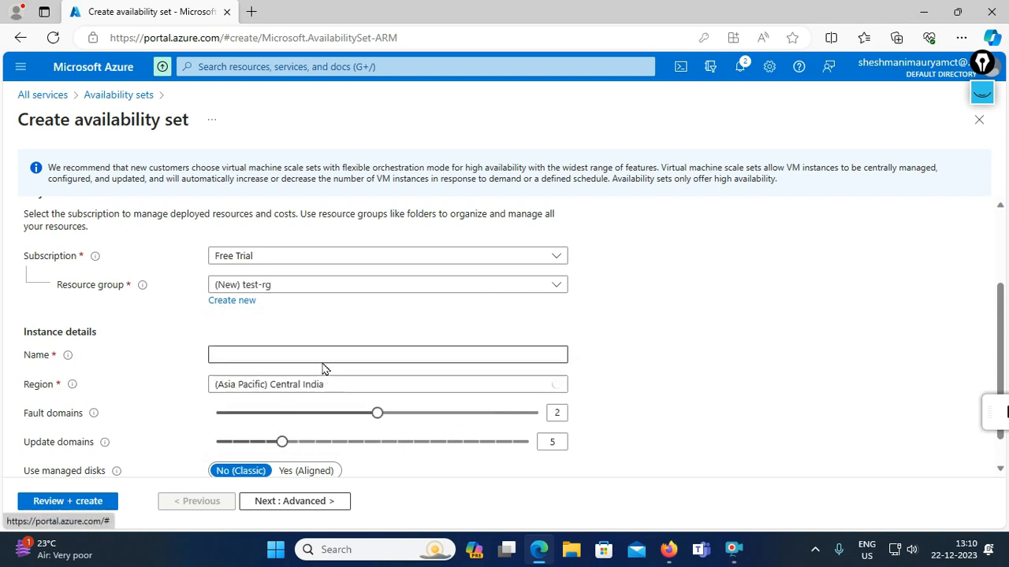
Step: Name the availability set as1 in the instance details
scroll(309, 349, "down", 1)
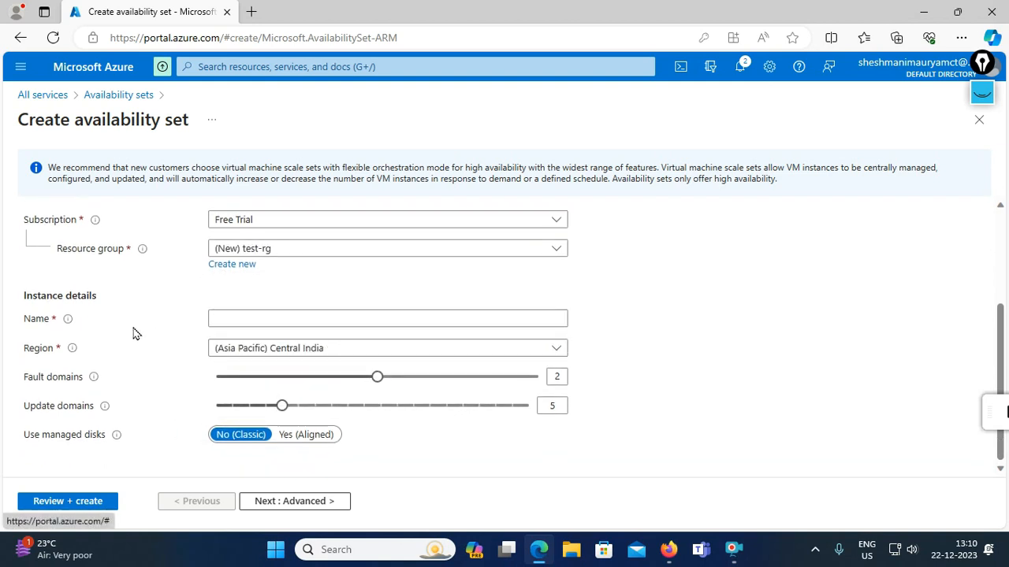
left_click(268, 324)
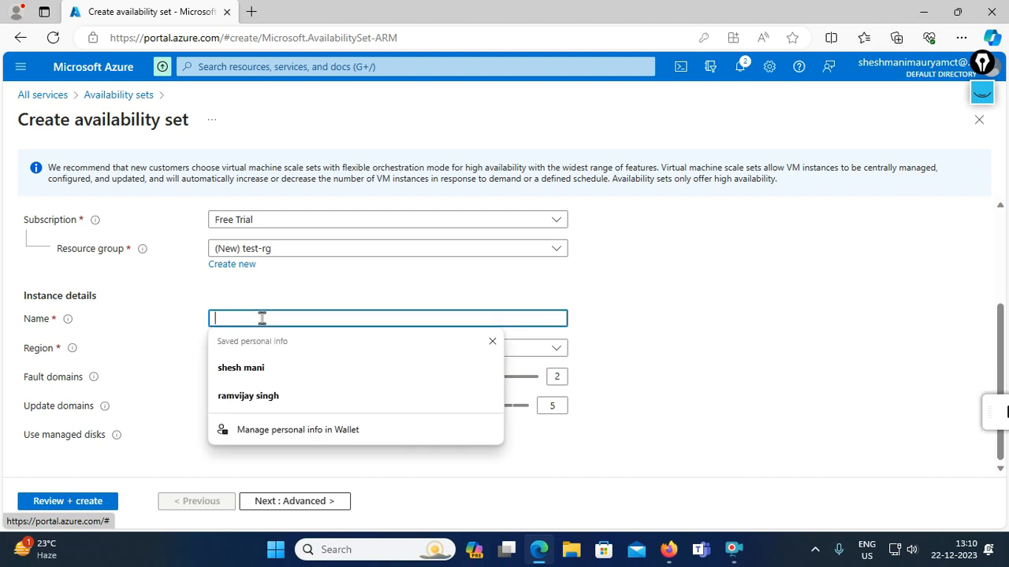
type("as1")
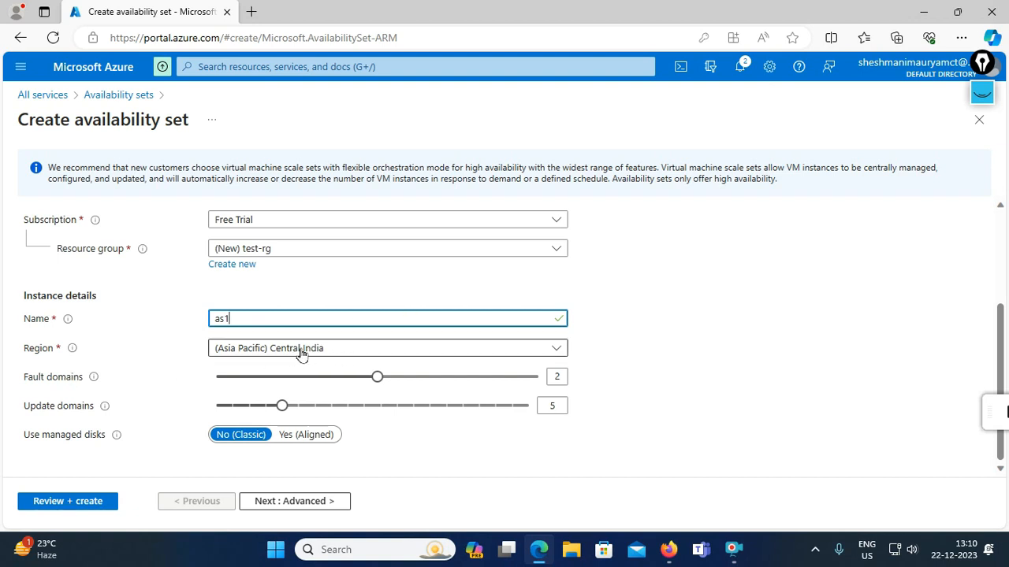
Step: Configure the availability set with 3 fault domains, 3 update domains and managed disks set to Yes (Aligned)
left_click(376, 378)
left_click_drag(378, 383, 487, 389)
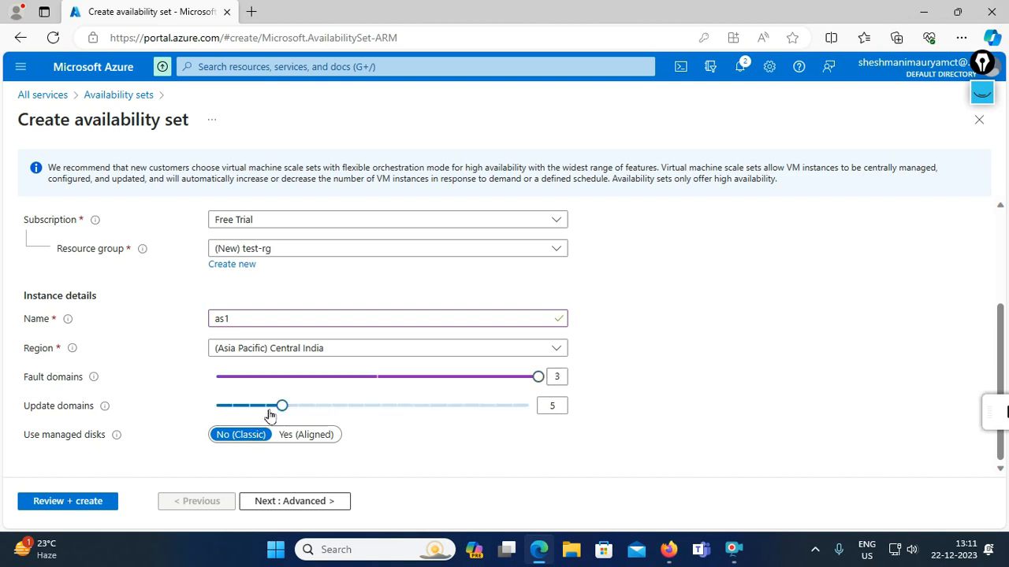
left_click_drag(284, 408, 268, 426)
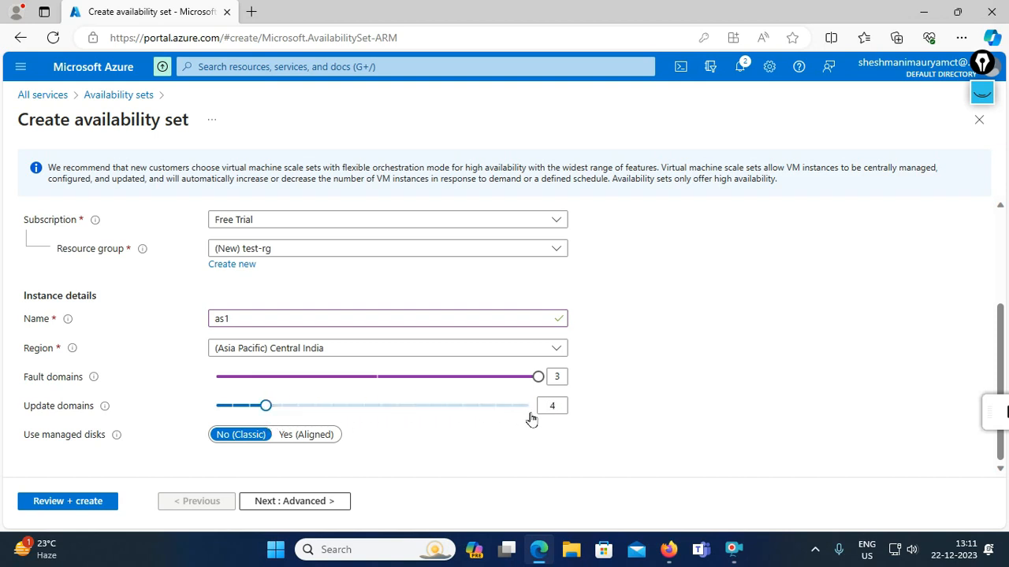
double_click(556, 405)
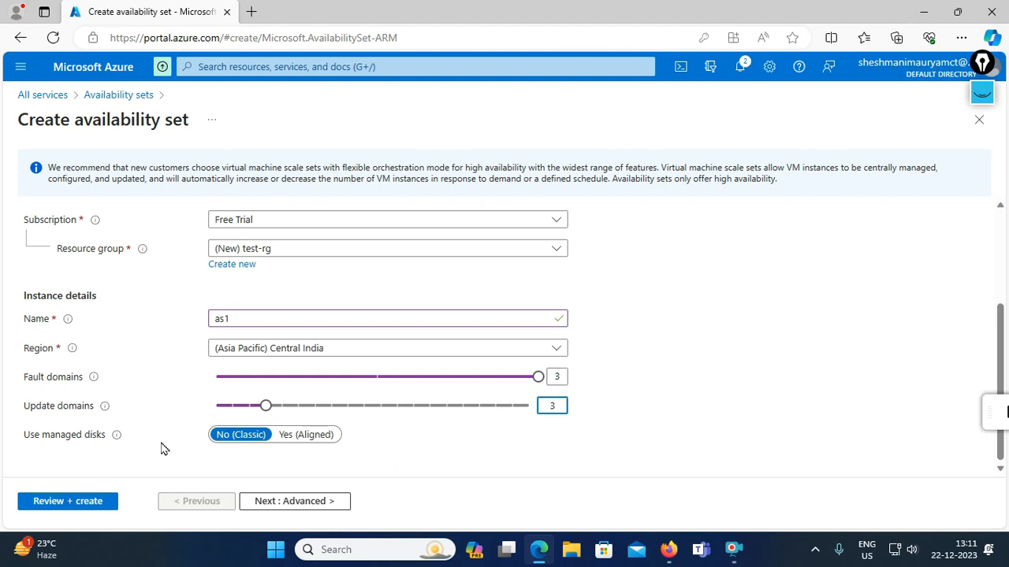
left_click(304, 441)
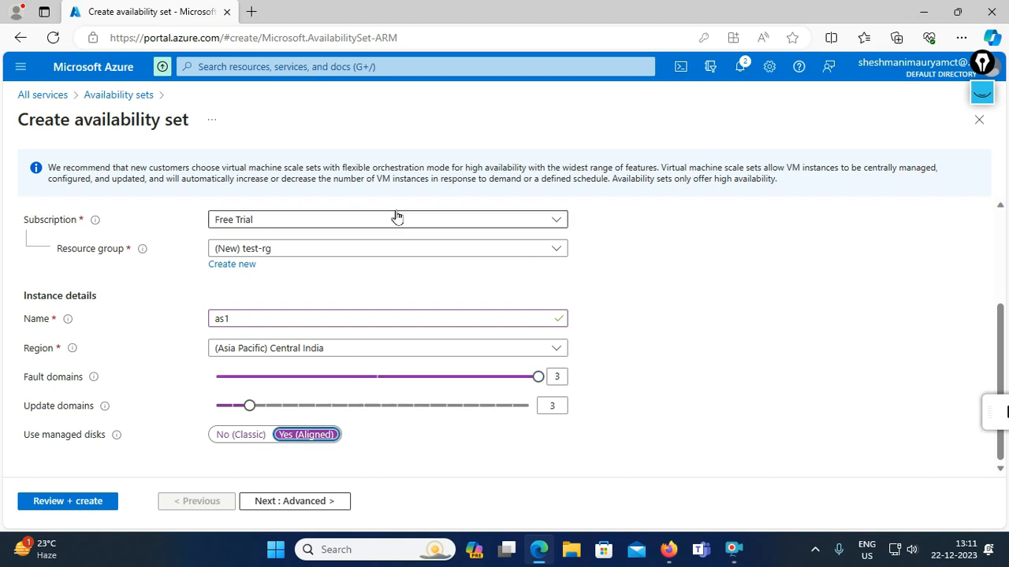
Step: Review and create the availability set without a proximity placement group, and open the deployed resource
left_click(319, 501)
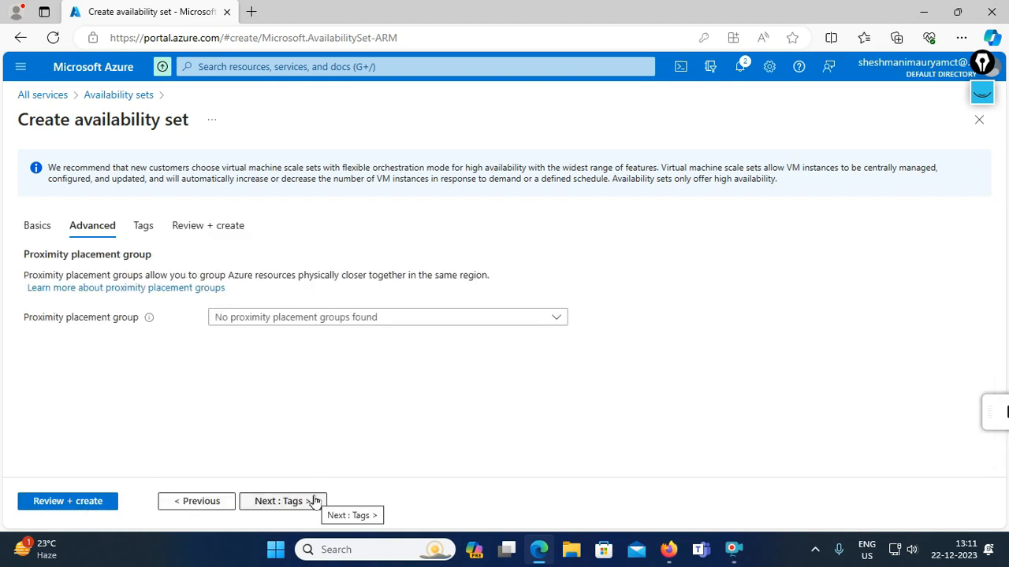
left_click(79, 503)
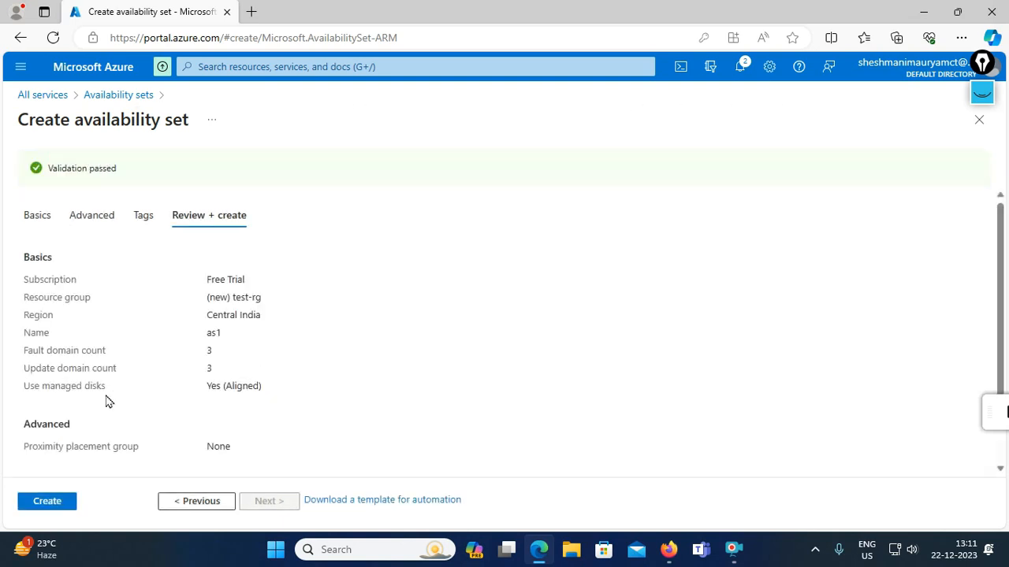
left_click(47, 503)
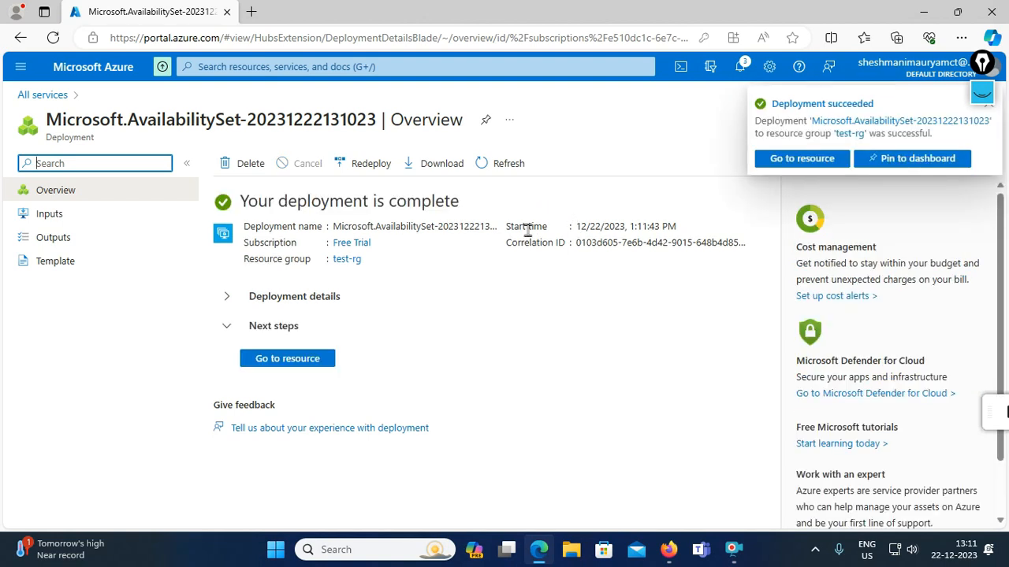
left_click(300, 361)
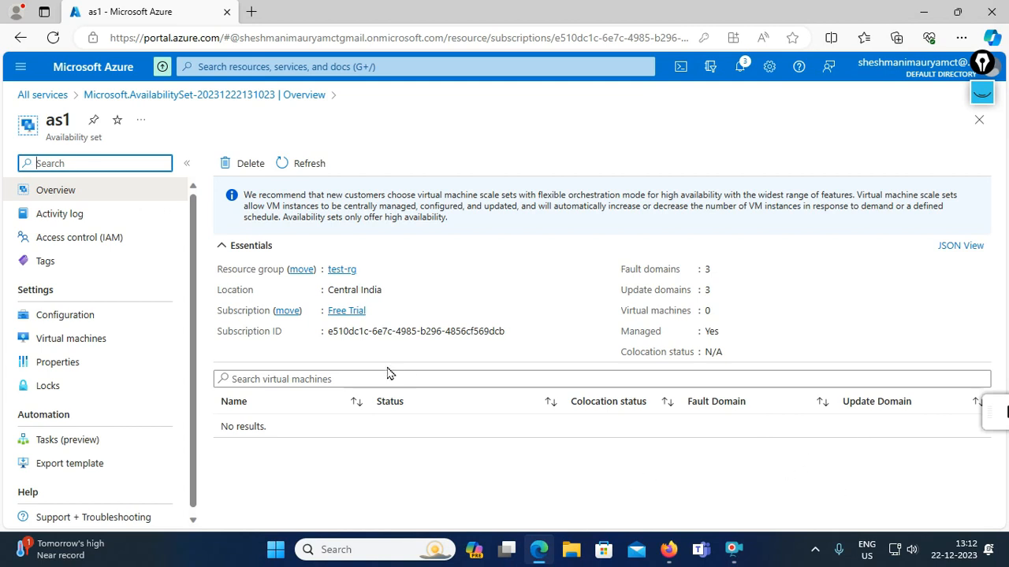
Step: Find the Virtual machines service and start creating a new Azure virtual machine
left_click(265, 68)
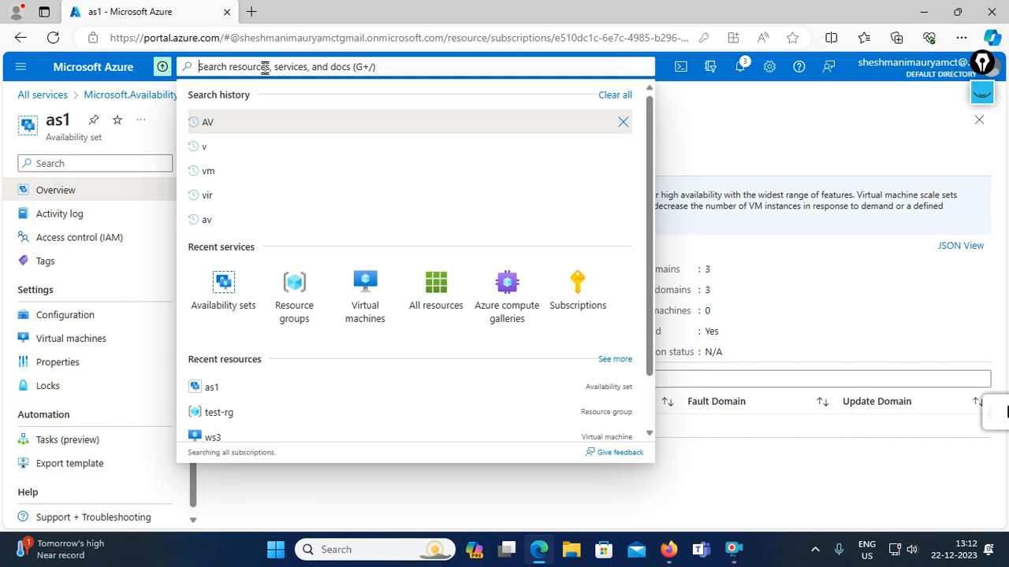
type("v")
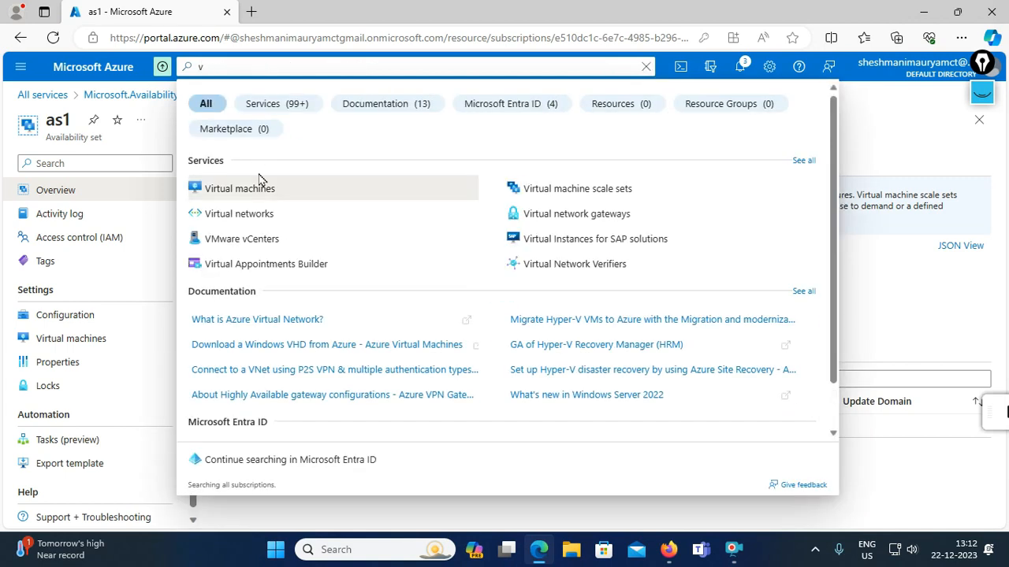
left_click(263, 189)
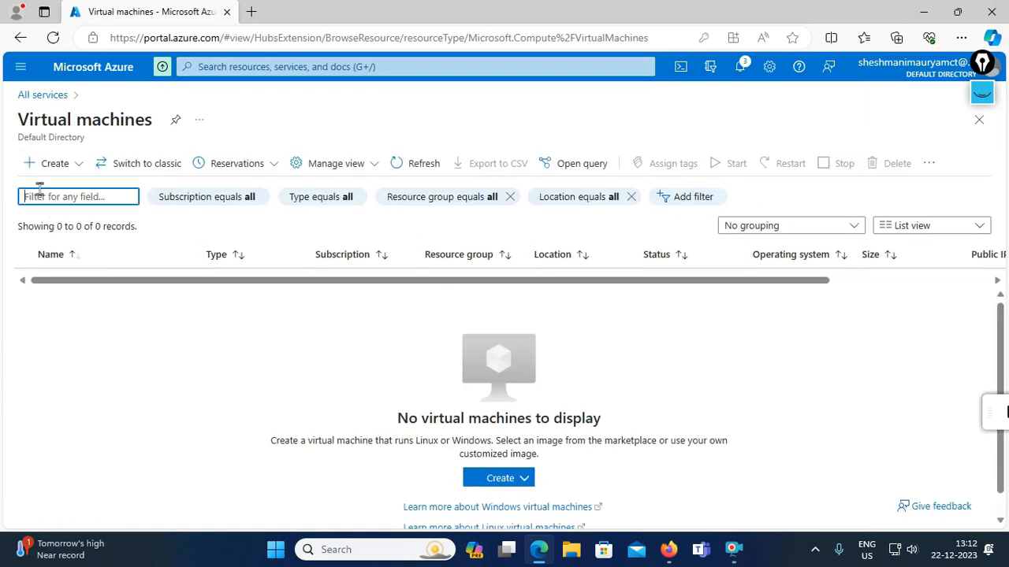
left_click(50, 163)
left_click(82, 196)
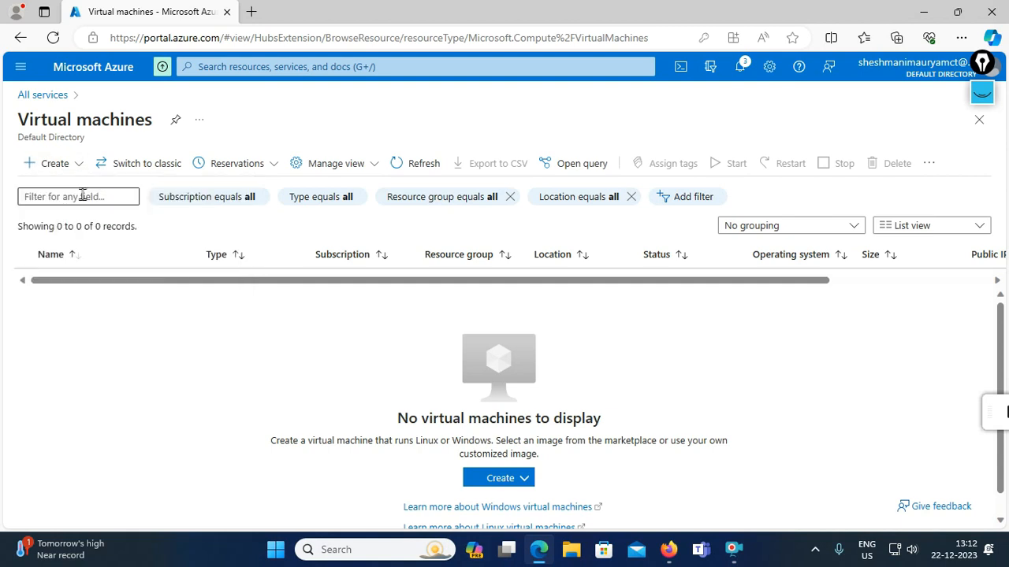
Step: Assign the virtual machine to the existing resource group test-rg and name it ws1
scroll(365, 354, "down", 2)
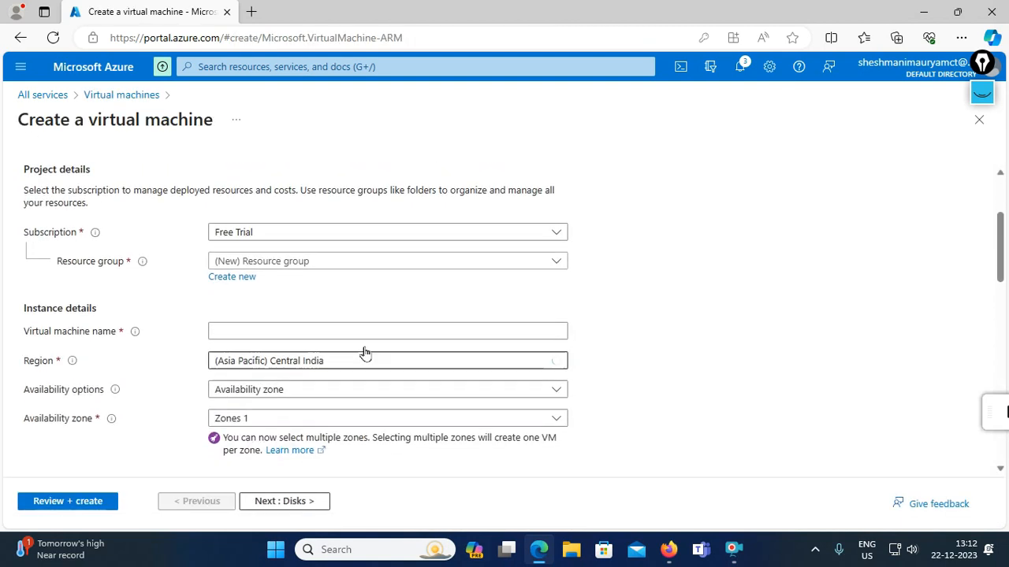
left_click(326, 260)
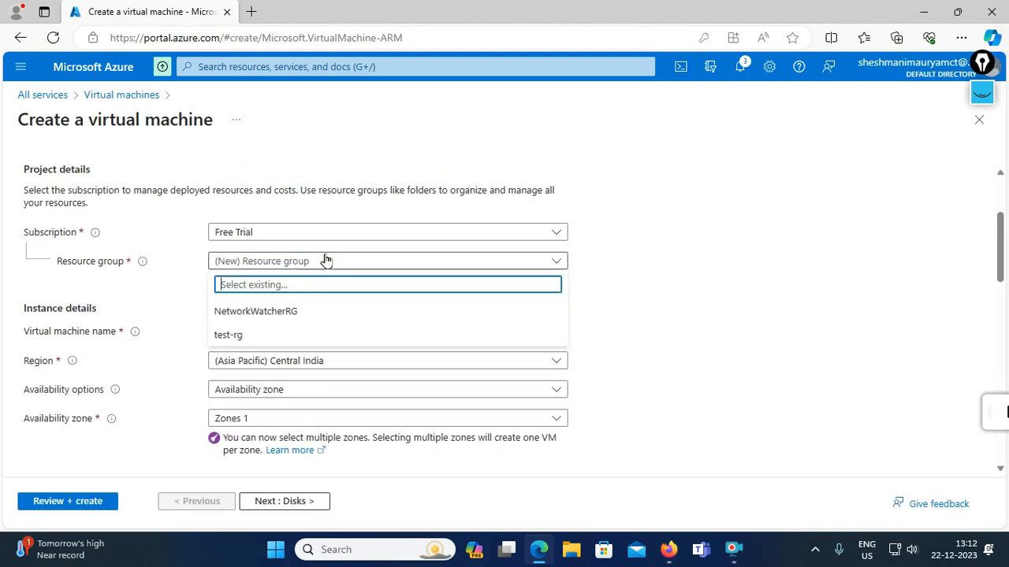
left_click(239, 334)
left_click(281, 331)
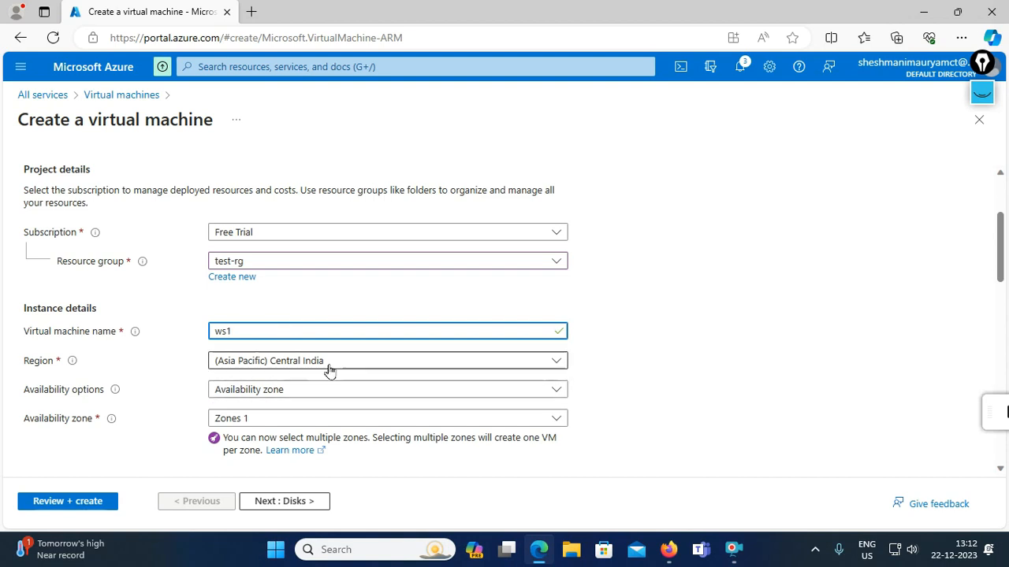
Step: Set the virtual machine's availability option to Availability set and choose the set as1
scroll(362, 376, "down", 1)
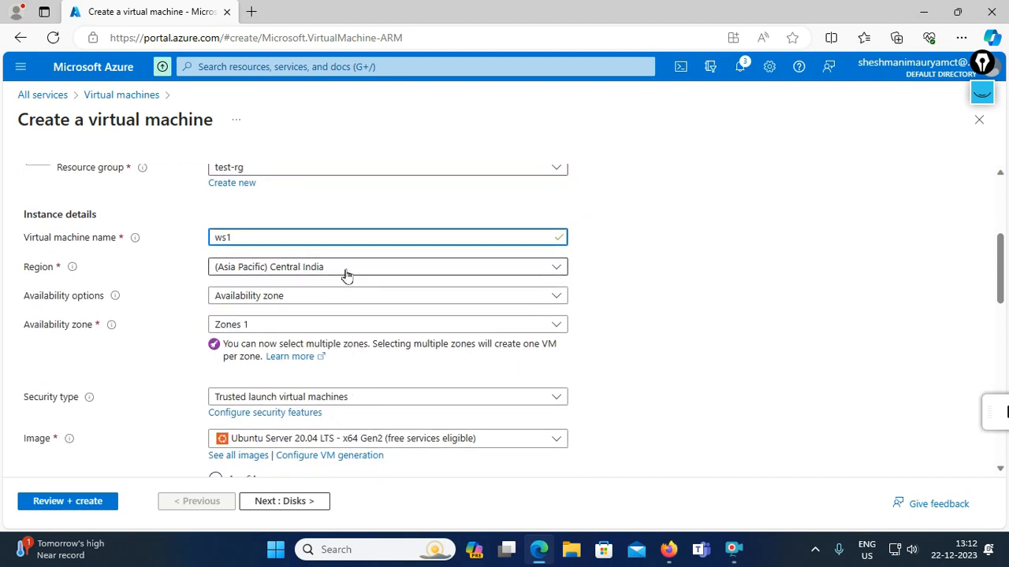
left_click(330, 297)
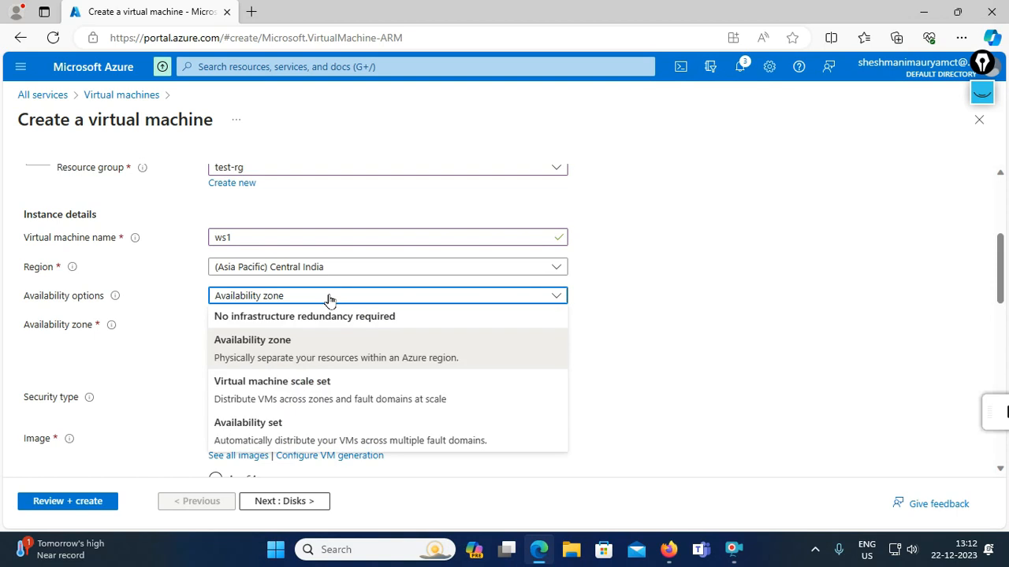
left_click(282, 426)
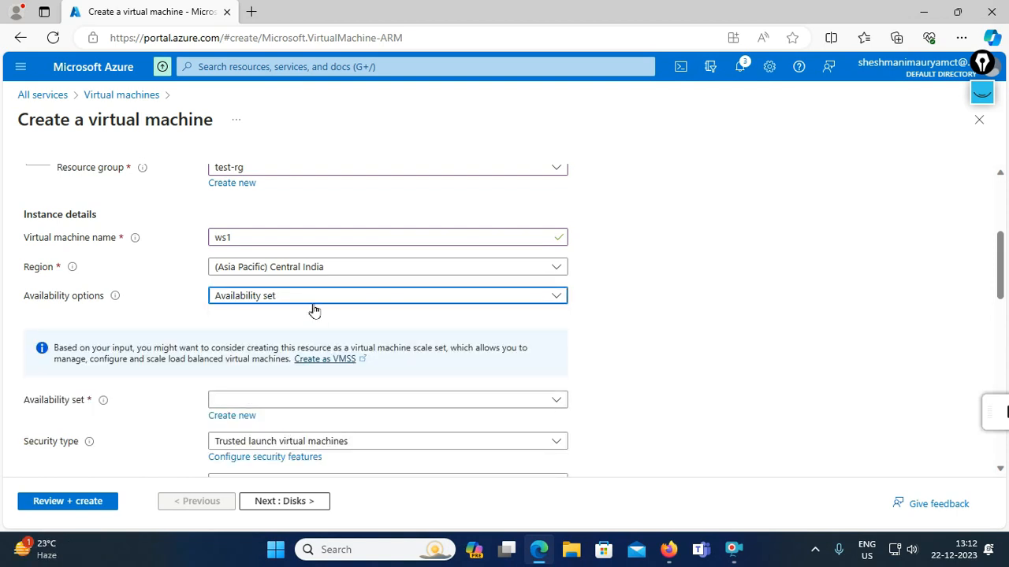
scroll(385, 355, "down", 1)
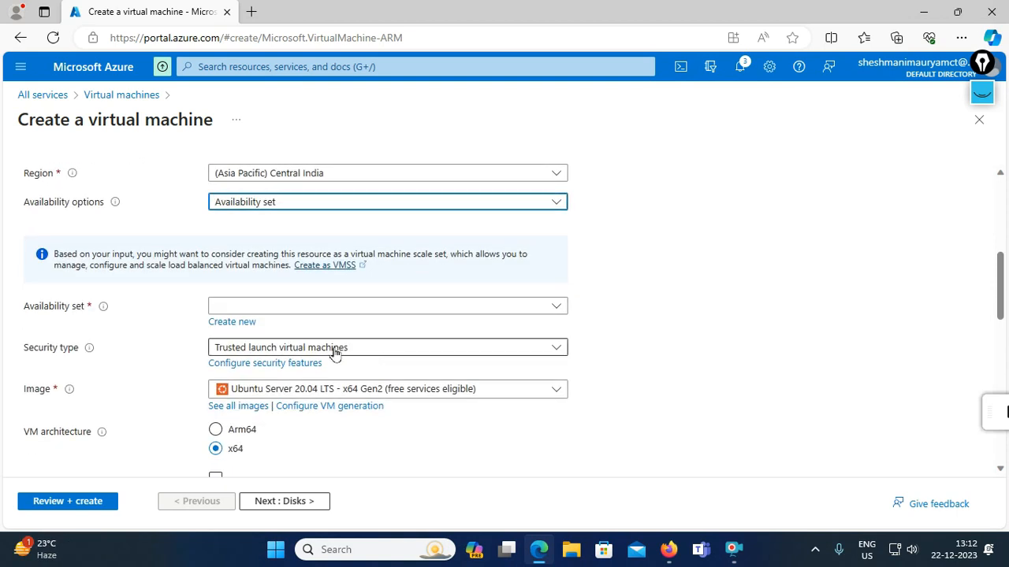
left_click(282, 312)
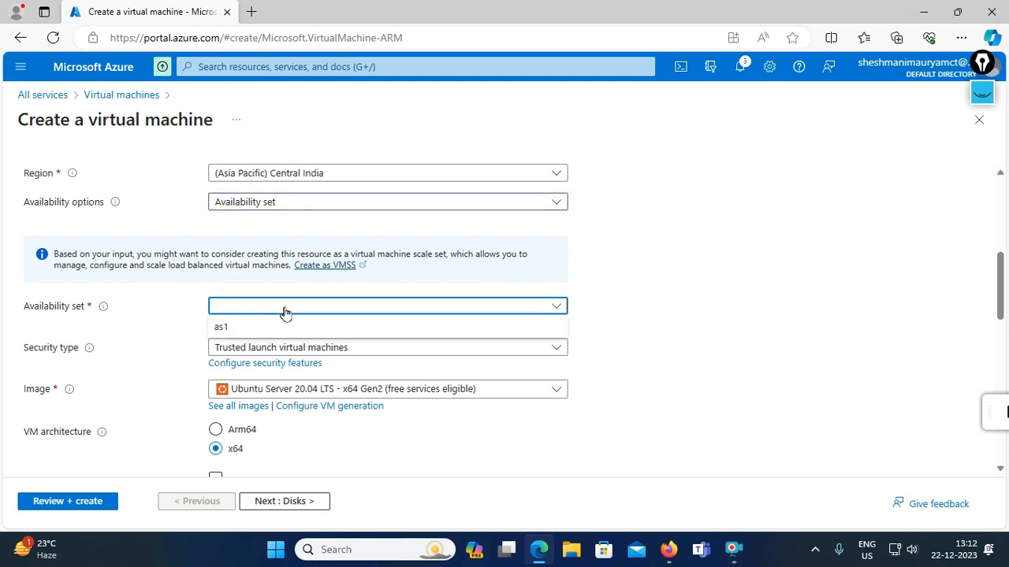
left_click(237, 330)
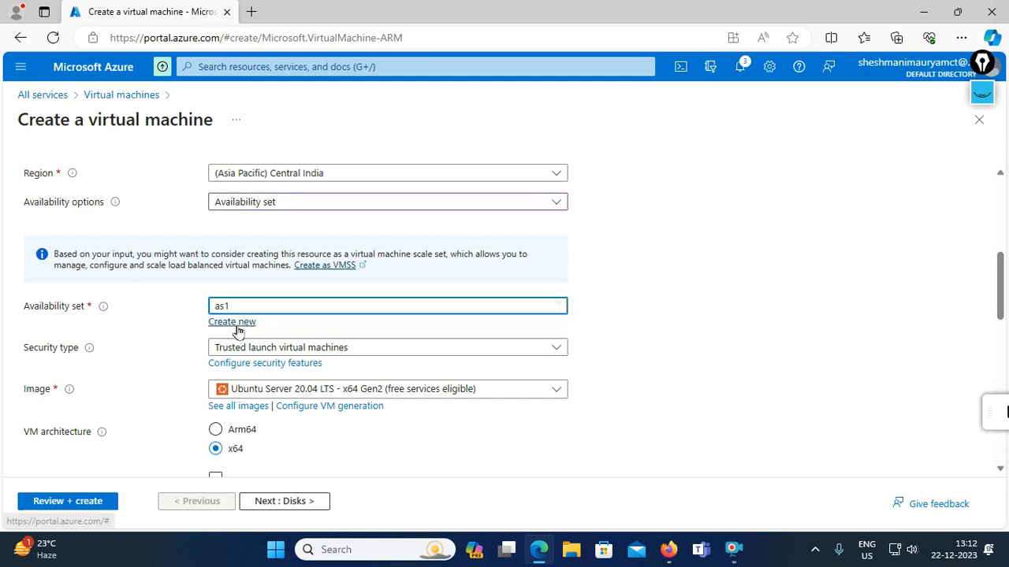
Step: Switch to the whiteboard diagram, circle as1 and WS1, add a tick beside as1, and return to the virtual machine form
left_click(983, 97)
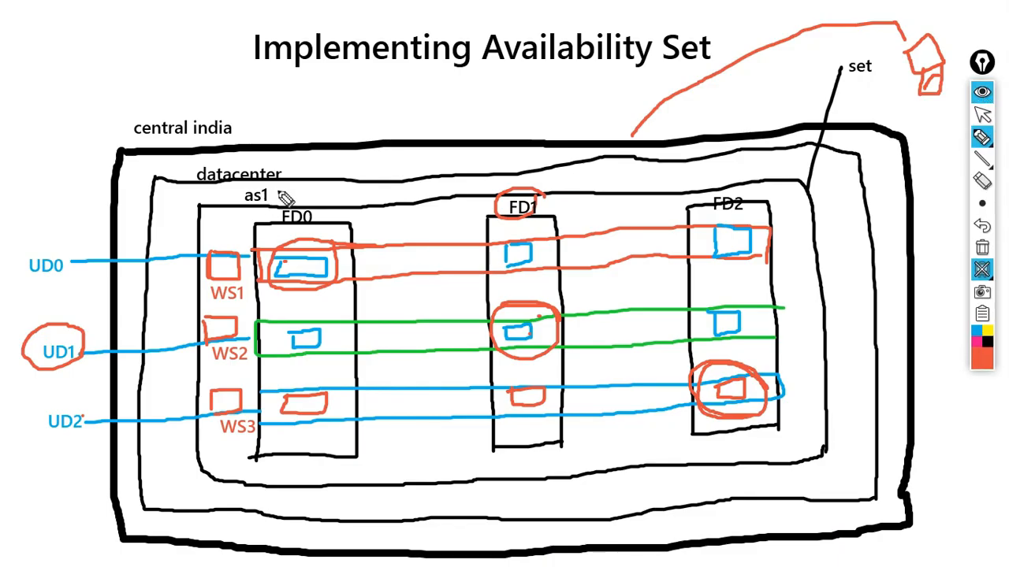
mouse_move(270, 186)
left_mouse_down()
mouse_move(266, 219)
mouse_move(257, 182)
left_mouse_up()
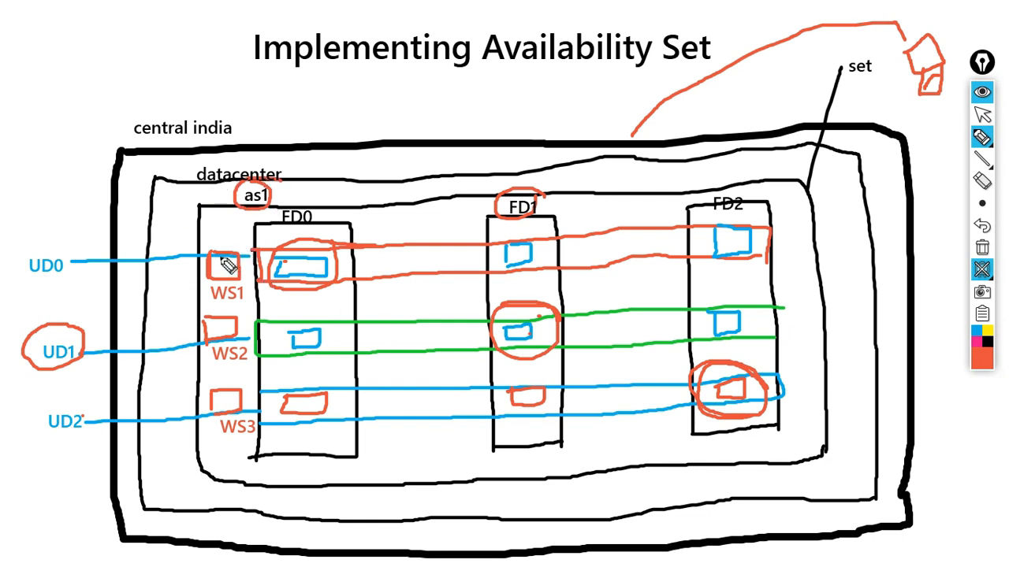
mouse_move(224, 237)
left_mouse_down()
mouse_move(206, 251)
mouse_move(211, 307)
mouse_move(241, 254)
mouse_move(221, 232)
left_mouse_up()
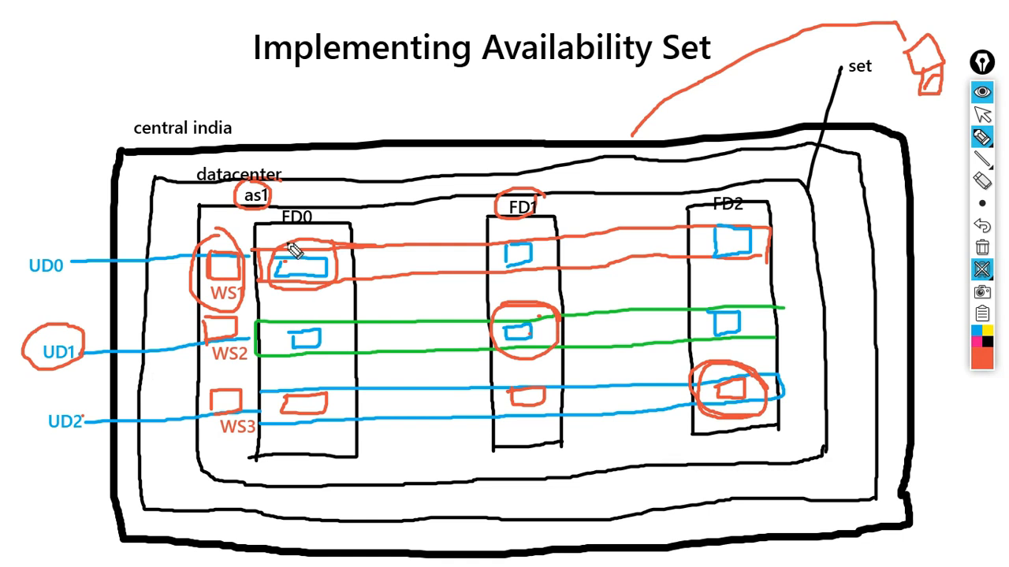
left_click_drag(271, 204, 332, 144)
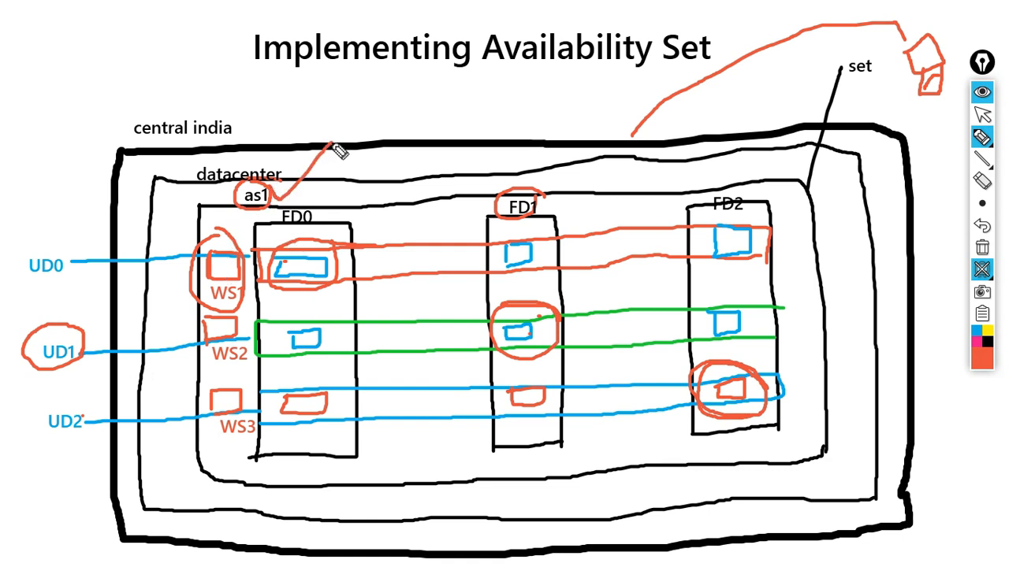
left_click(982, 92)
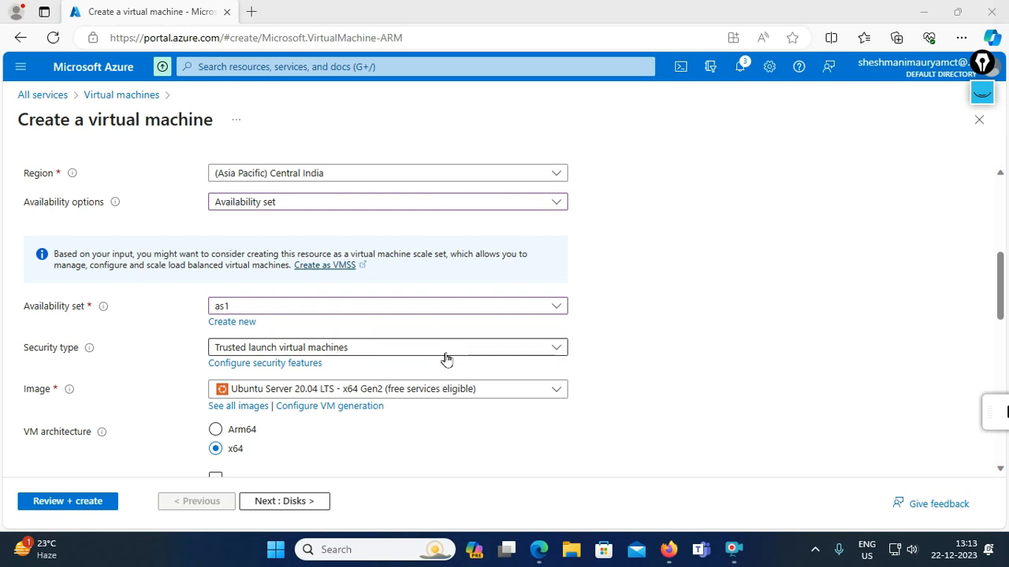
scroll(453, 368, "down", 1)
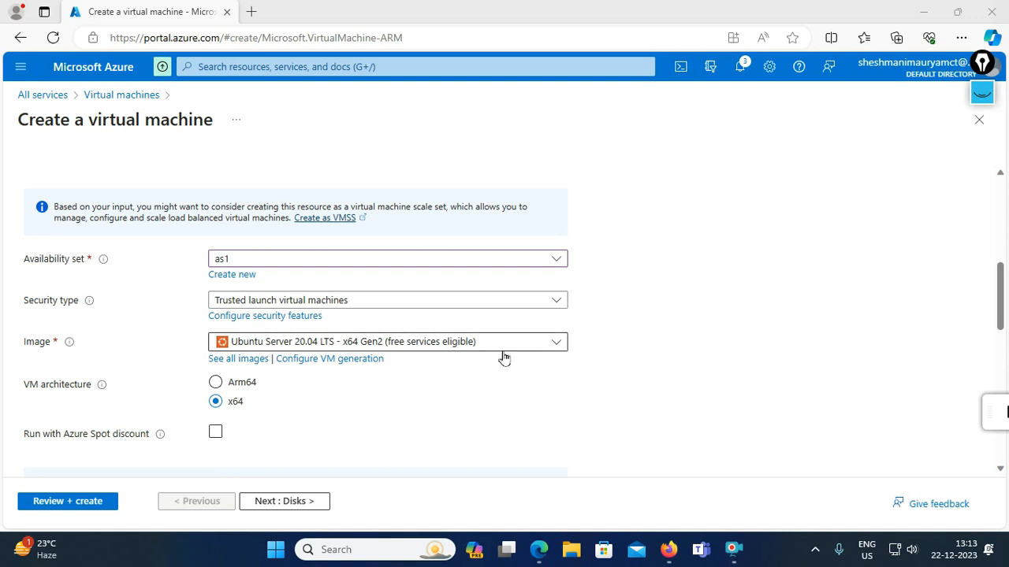
Step: Set the administrator account's authentication type to Password and the username to ubuntu1
scroll(439, 371, "down", 3)
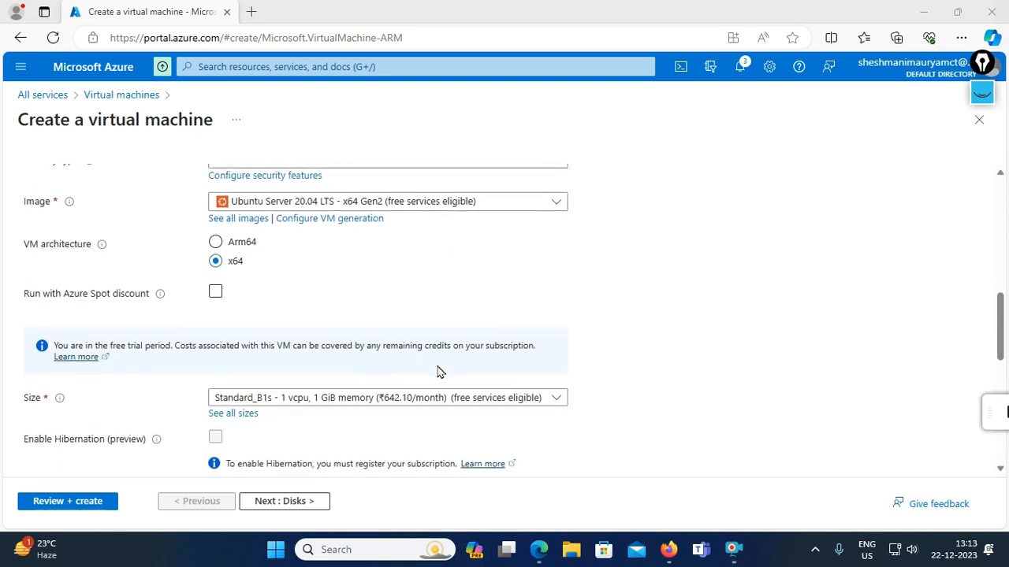
scroll(355, 312, "down", 3)
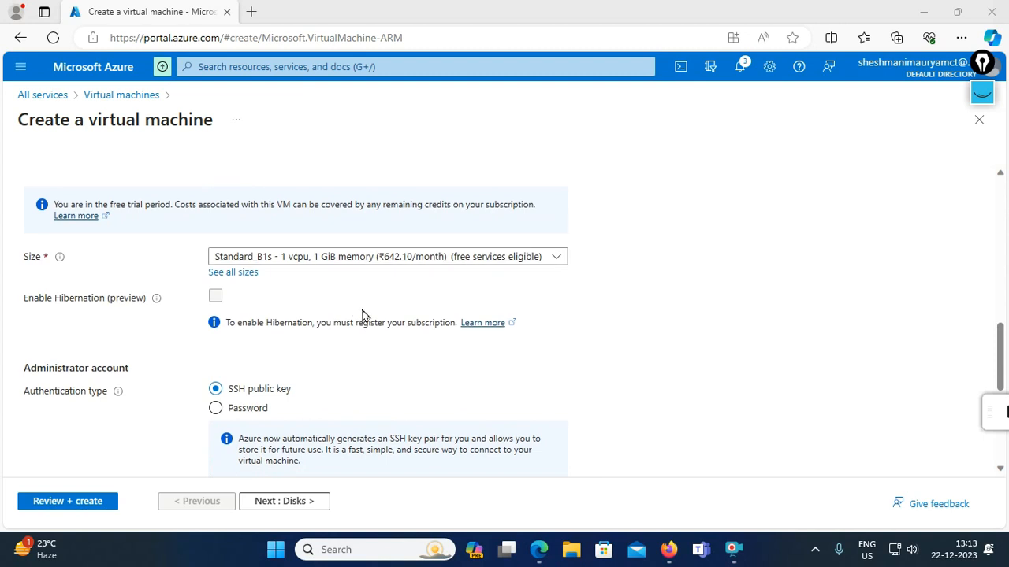
scroll(361, 315, "down", 2)
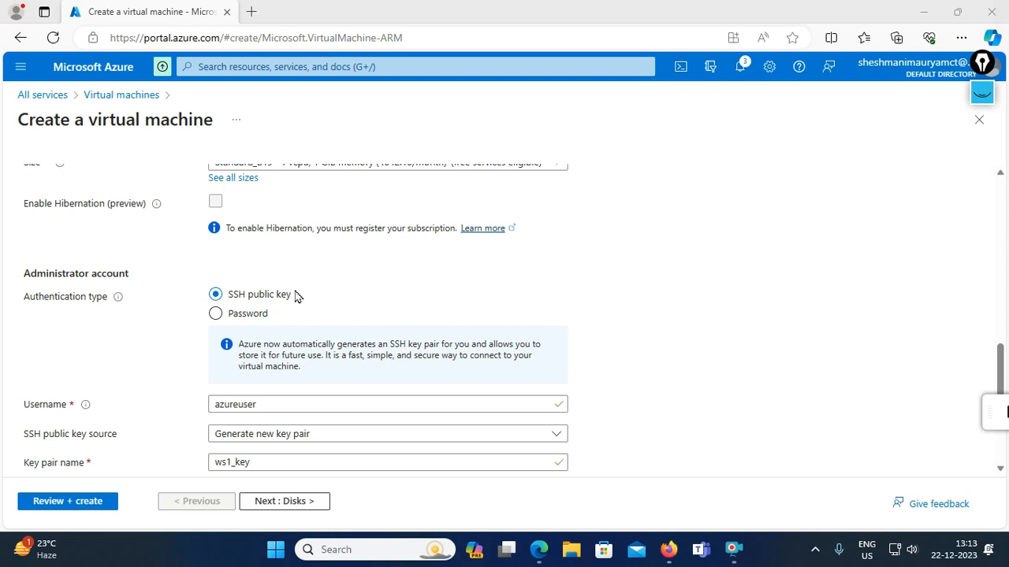
left_click(215, 313)
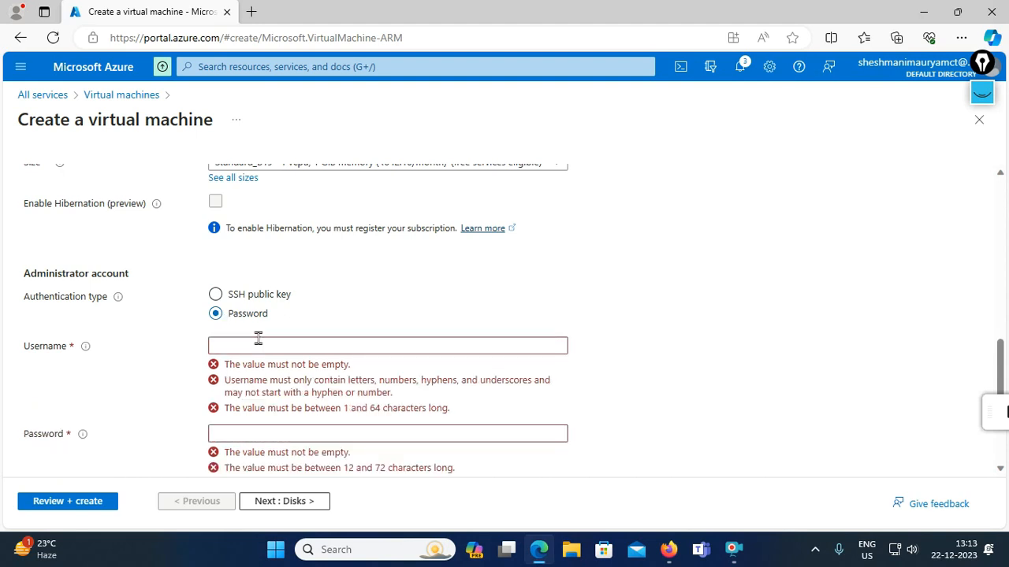
scroll(275, 329, "up", 2)
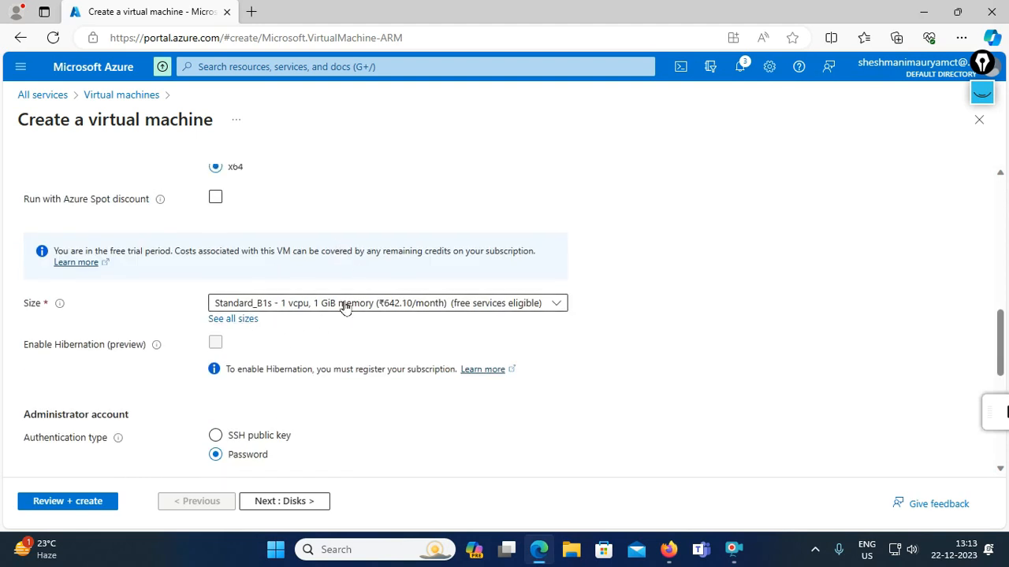
scroll(339, 376, "down", 3)
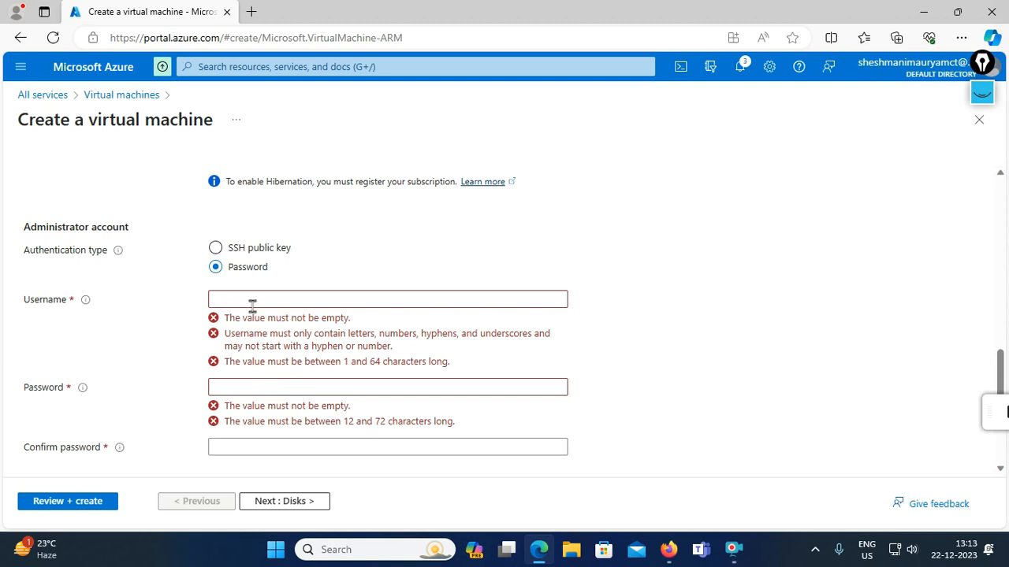
left_click(245, 299)
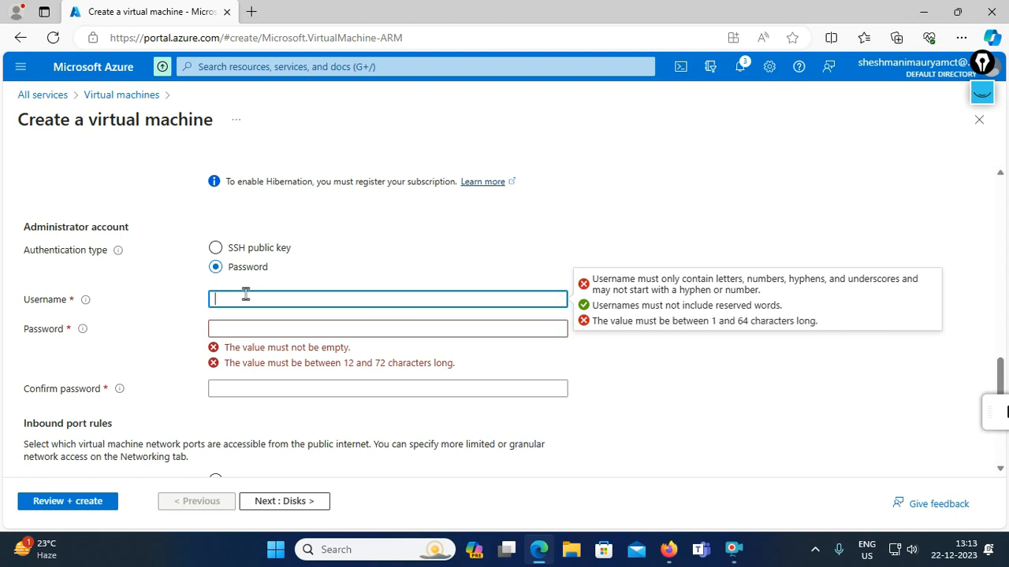
type("b")
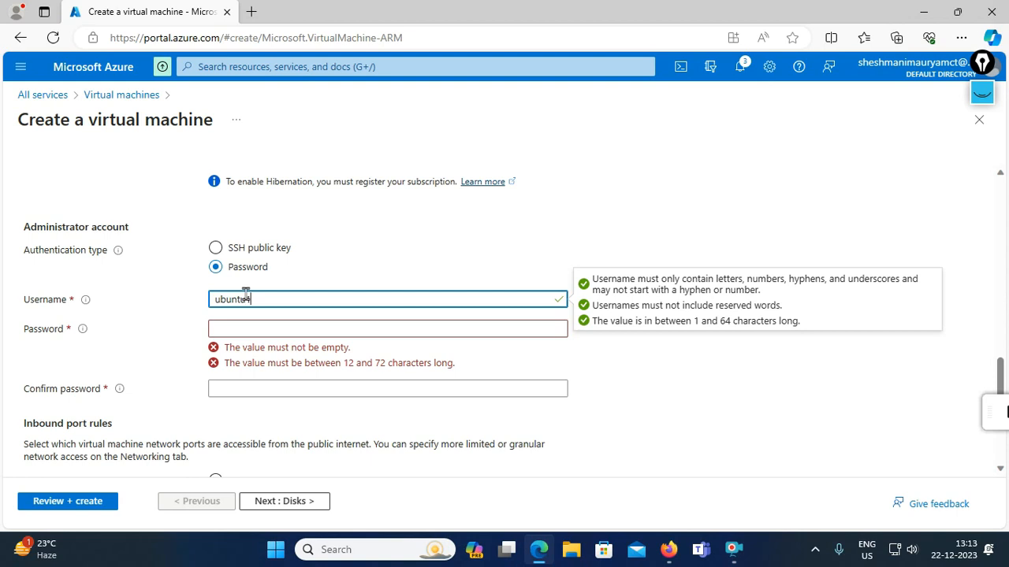
type("untu1")
Step: Enter the administrator account password and repeat it in the confirmation field
left_click(282, 328)
type("Pa")
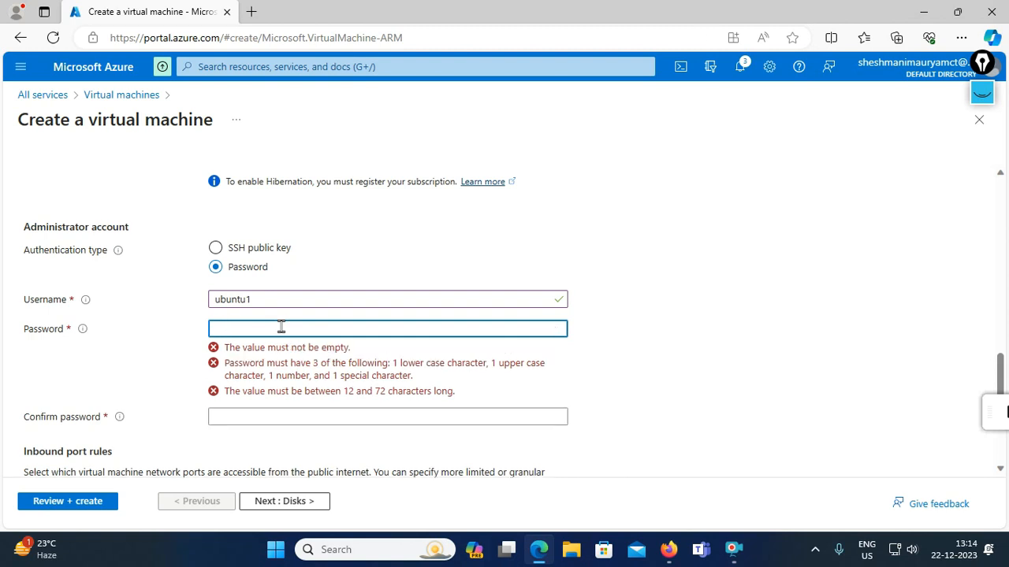
type("Pa")
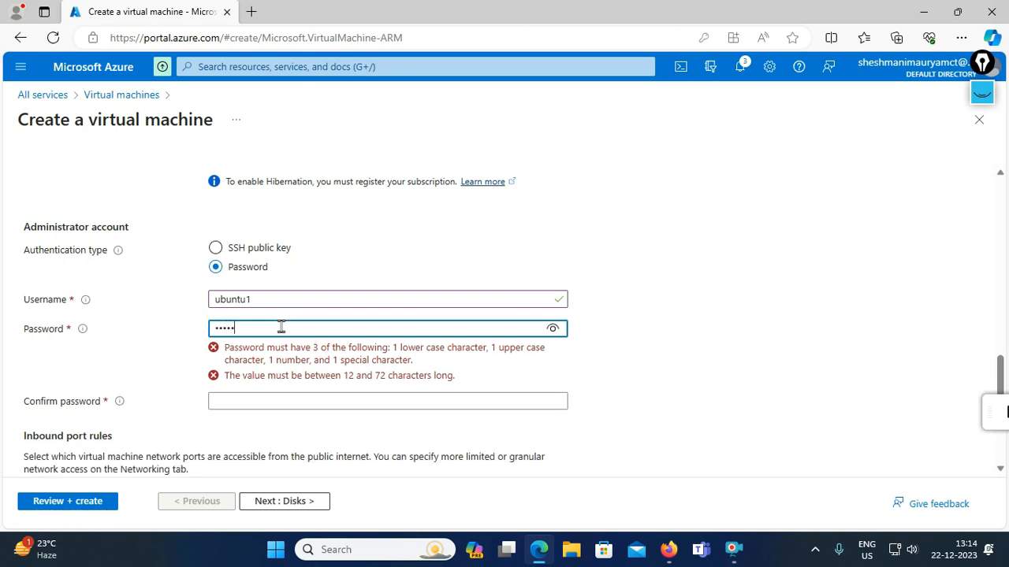
type("•••••••••")
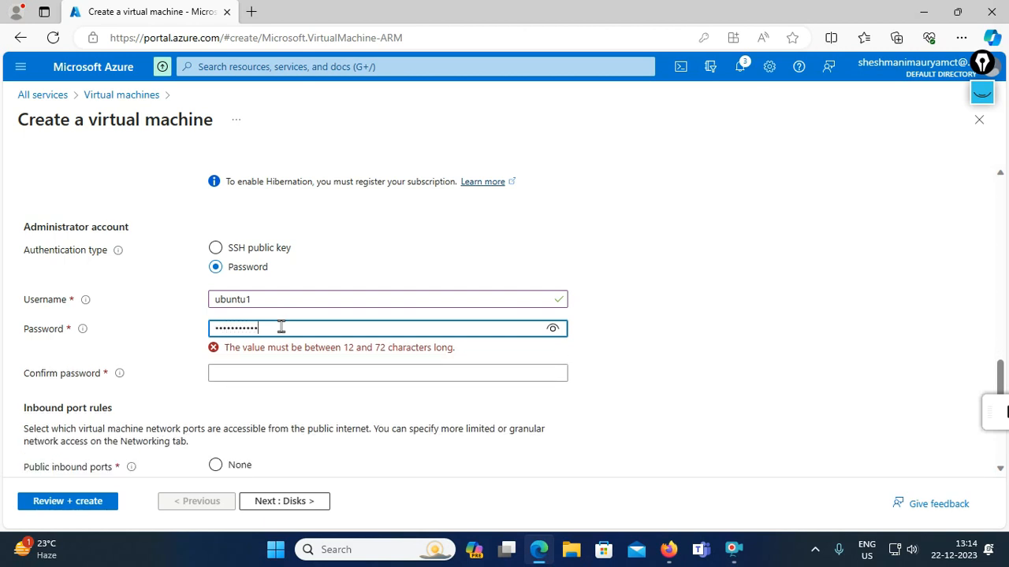
key("Tab")
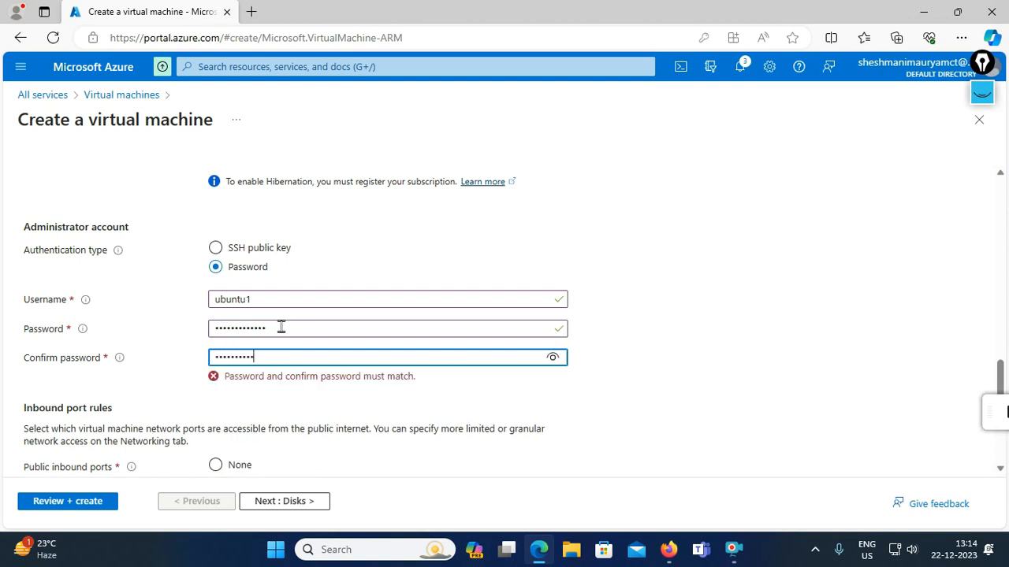
Step: Keep the default disk and networking settings, then review and create the virtual machine
scroll(331, 387, "down", 2)
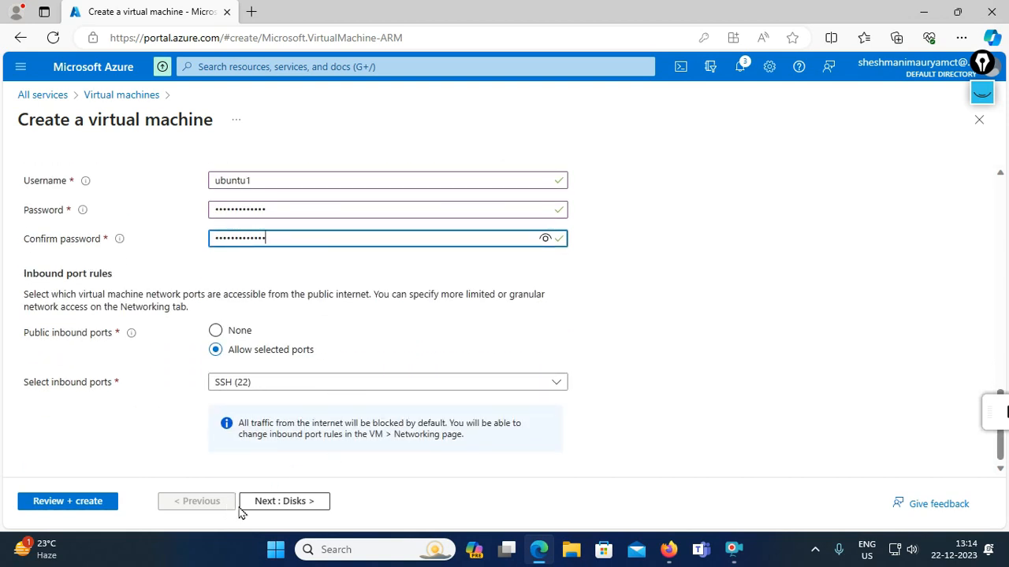
left_click(289, 501)
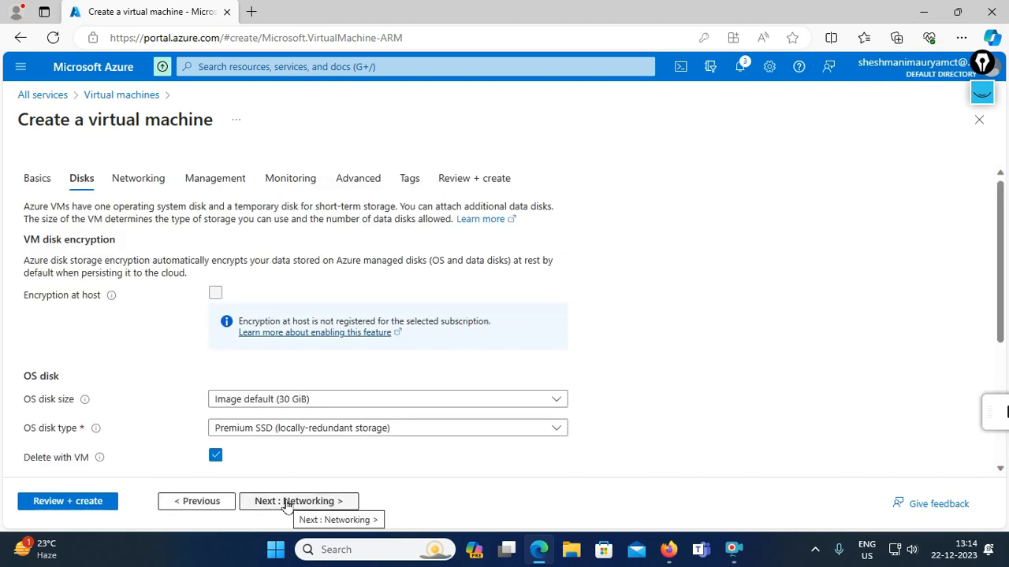
left_click(288, 501)
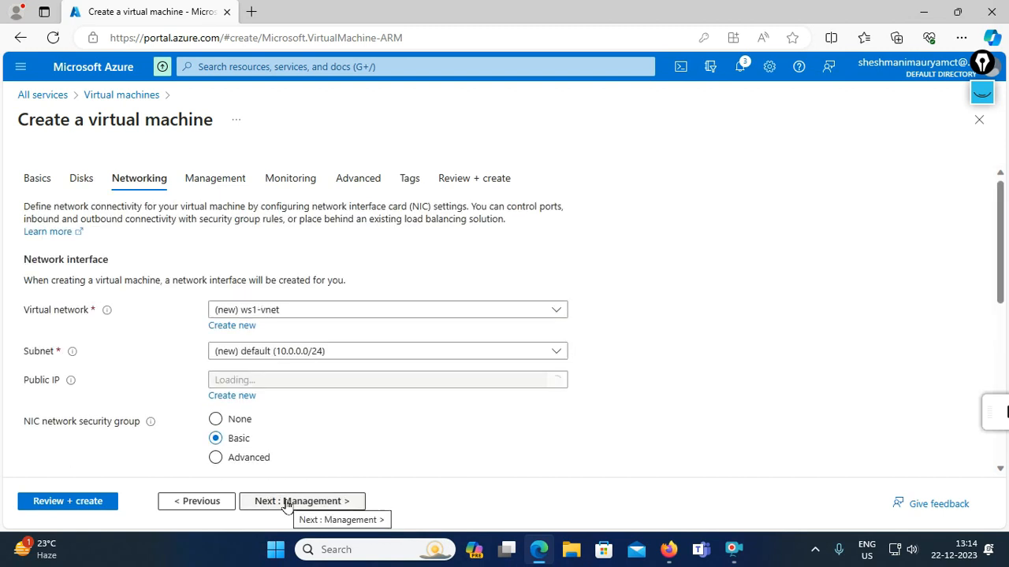
left_click(79, 500)
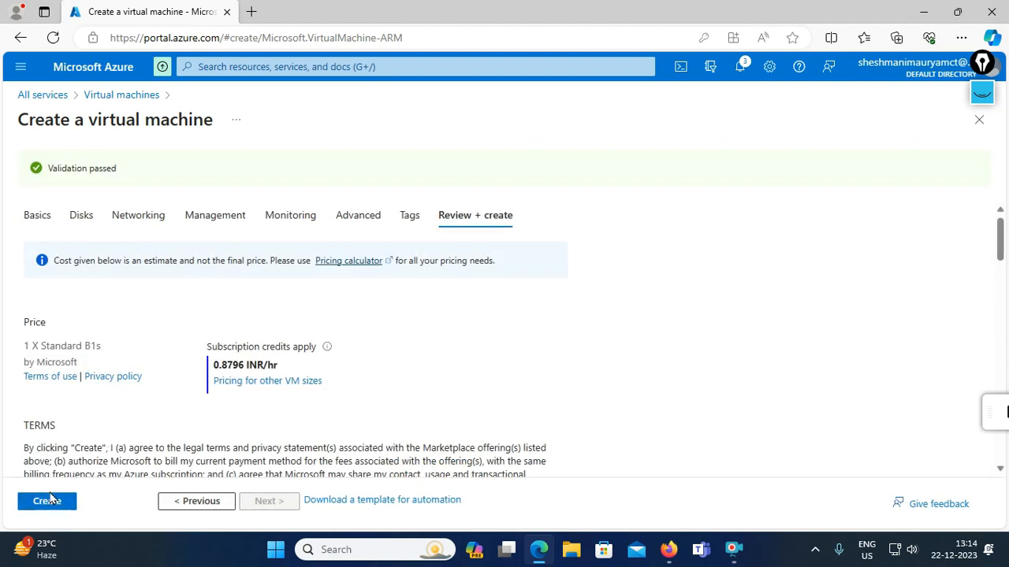
left_click(47, 502)
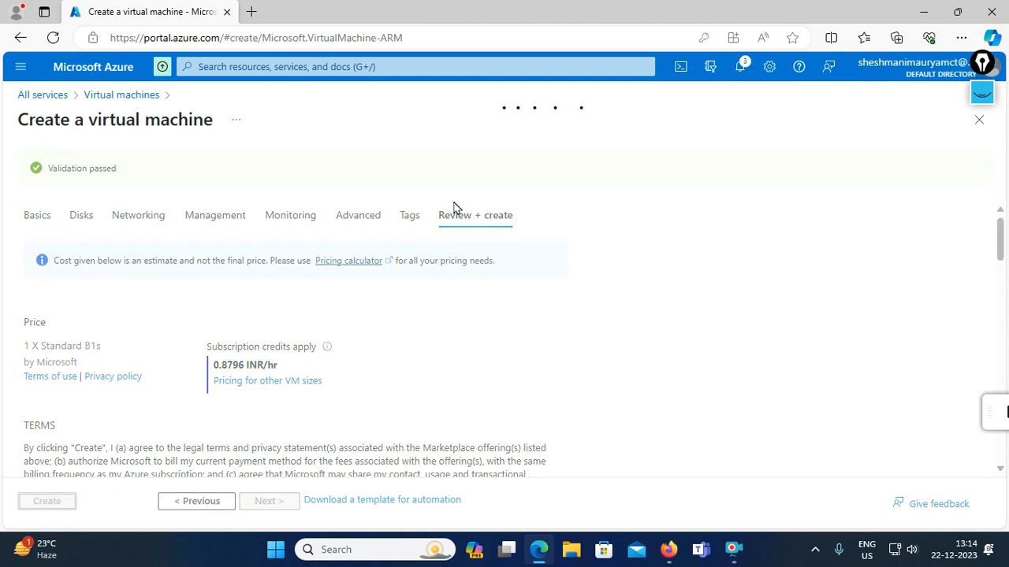
Step: Search for the Availability sets service and open the overview of availability set as1
left_click(367, 66)
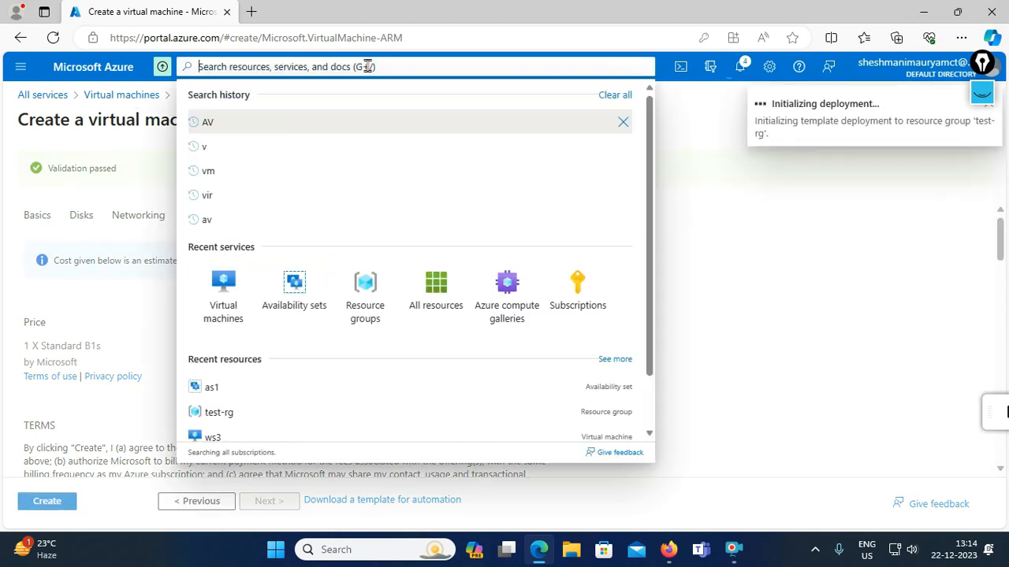
type("a")
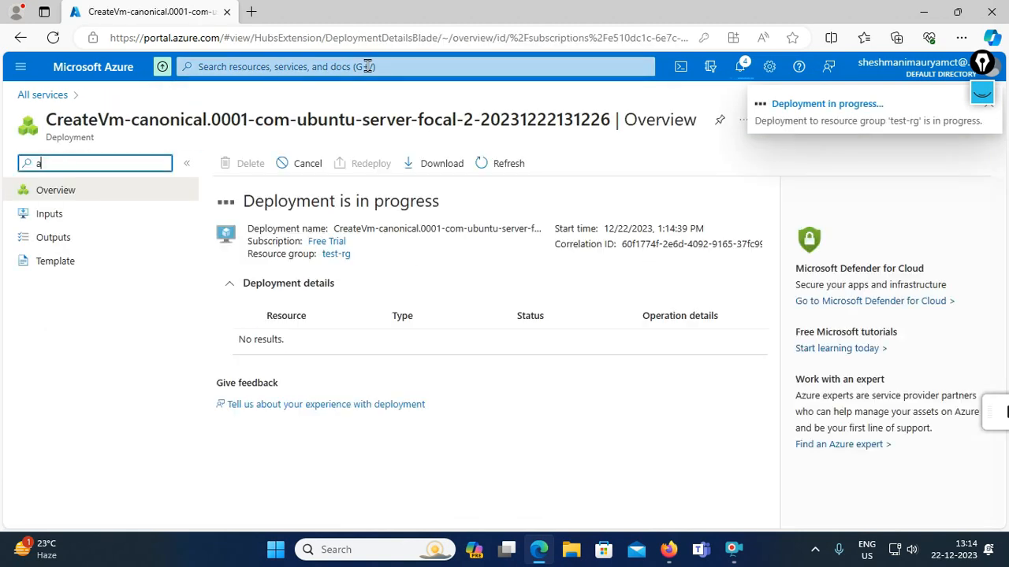
left_click(367, 66)
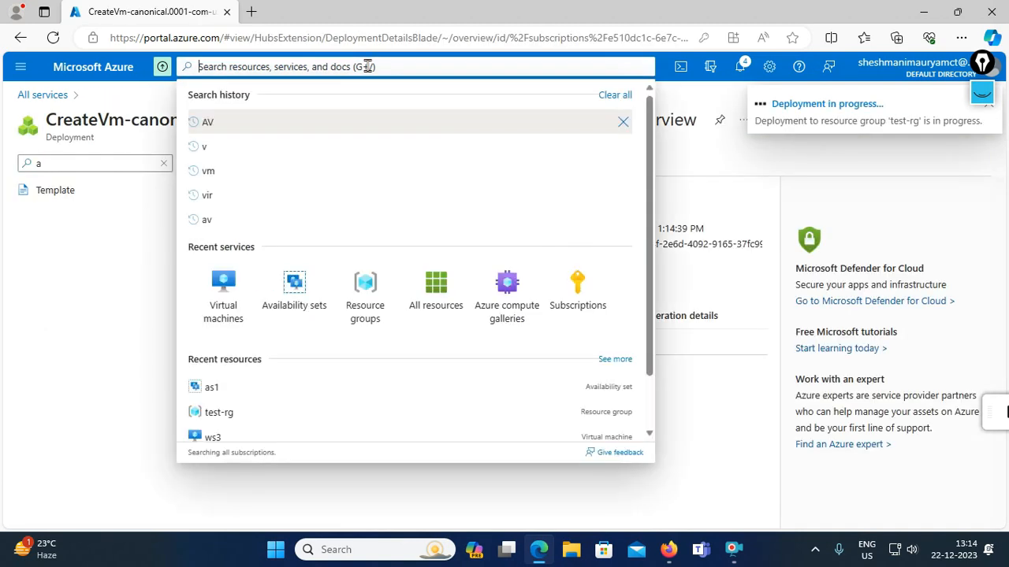
type("av")
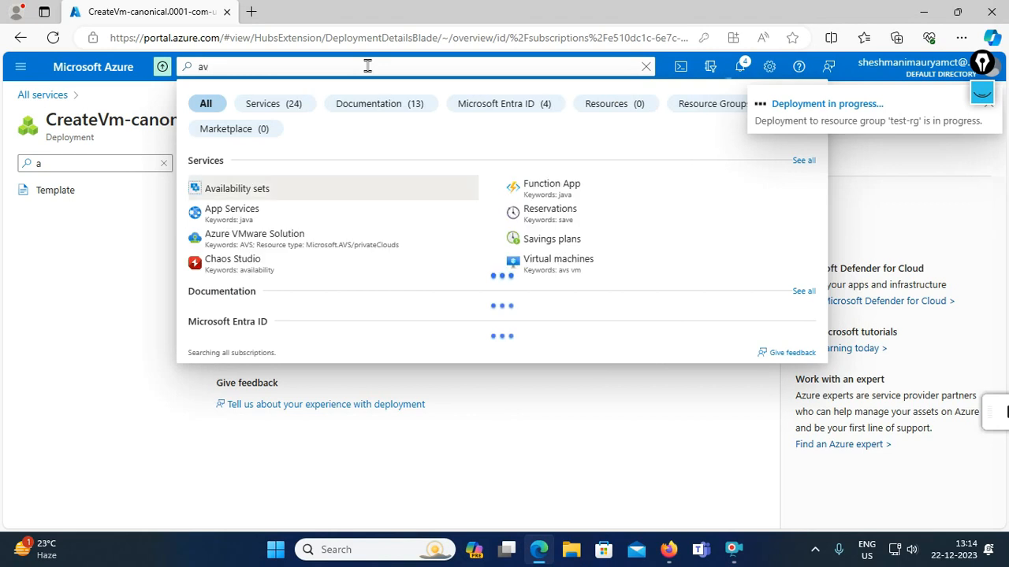
left_click(293, 187)
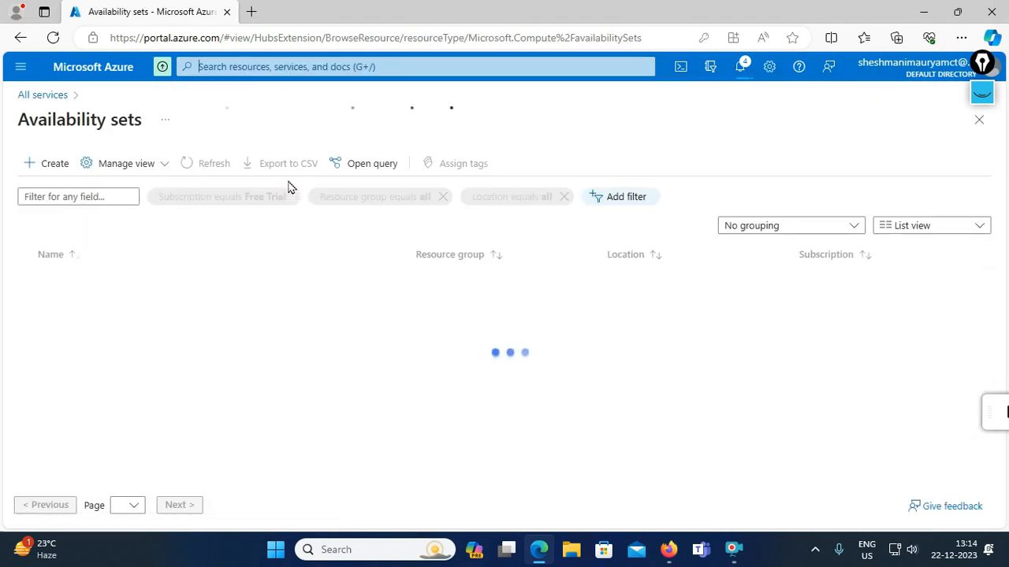
left_click(62, 282)
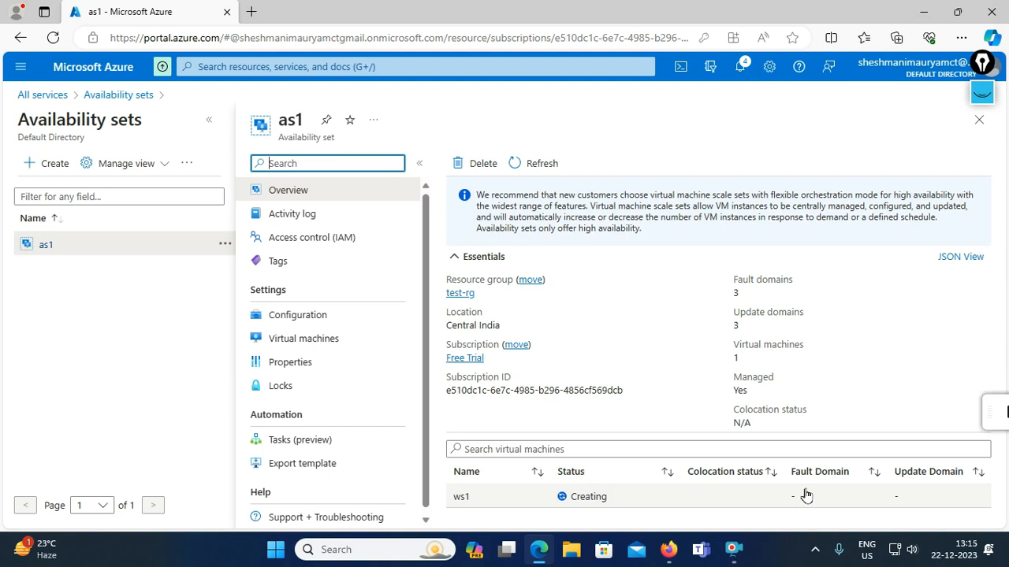
Step: Consult the whiteboard diagram, return to the portal, and refresh the as1 overview to check the status of ws1
left_click(982, 94)
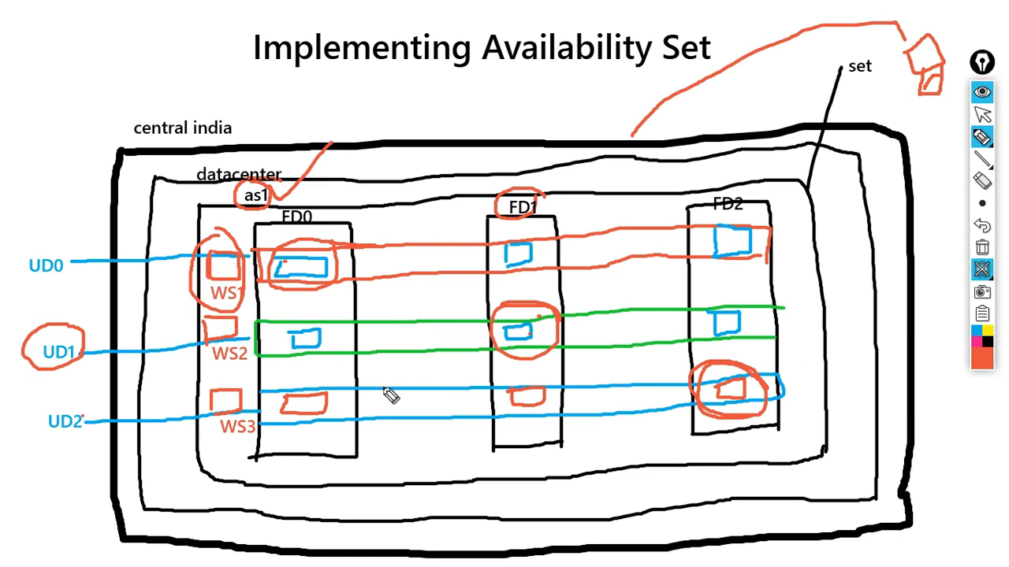
left_click(982, 92)
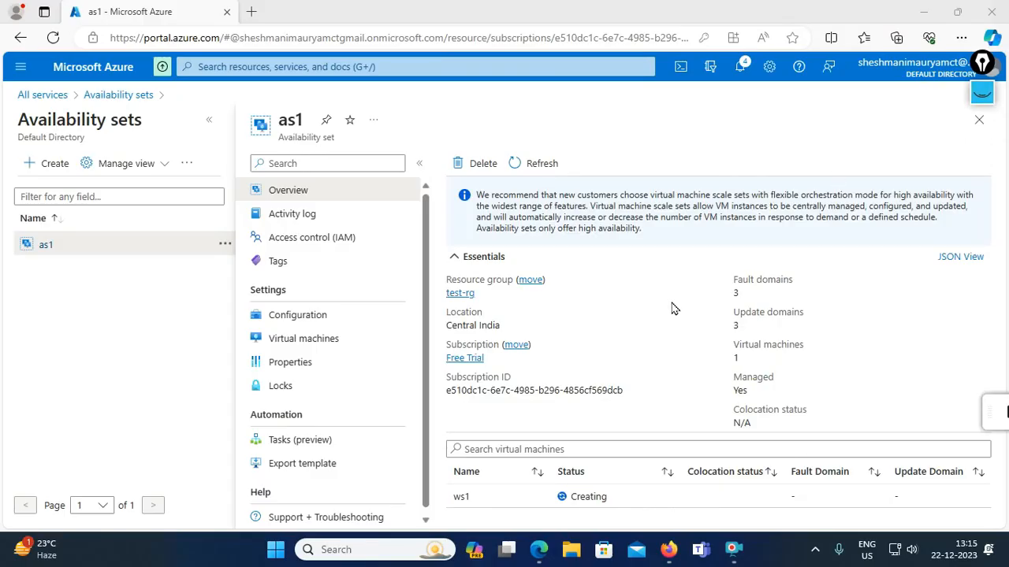
left_click(549, 169)
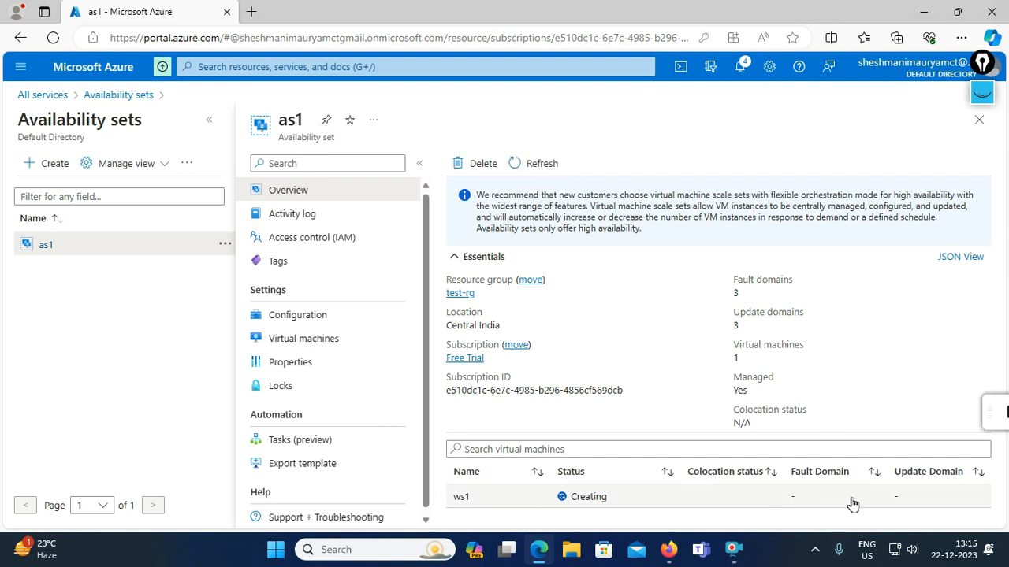
left_click(554, 165)
left_click(554, 165)
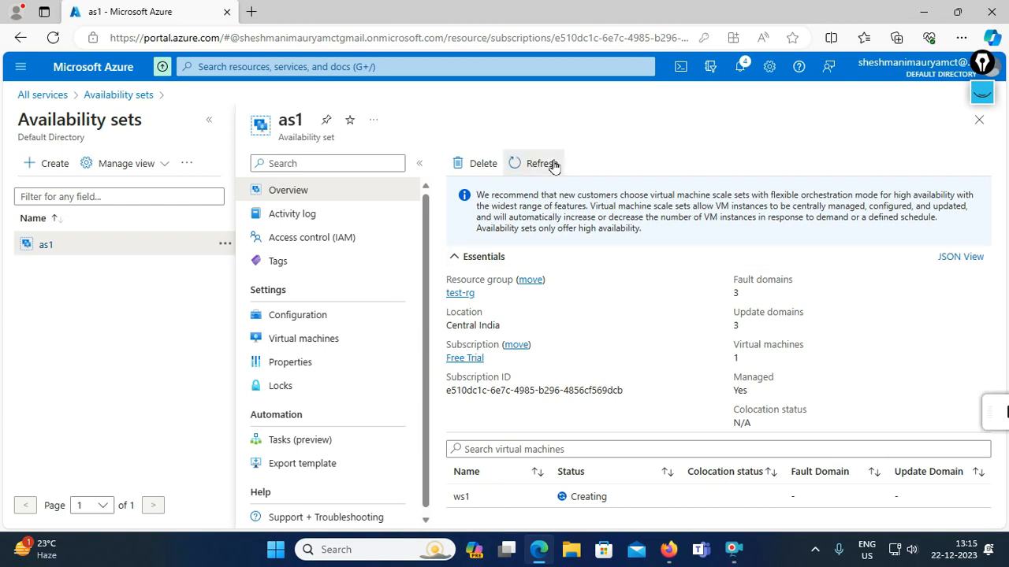
left_click(554, 166)
Step: Check the deployment notifications, go back to the list of availability sets, and close the notifications
left_click(739, 66)
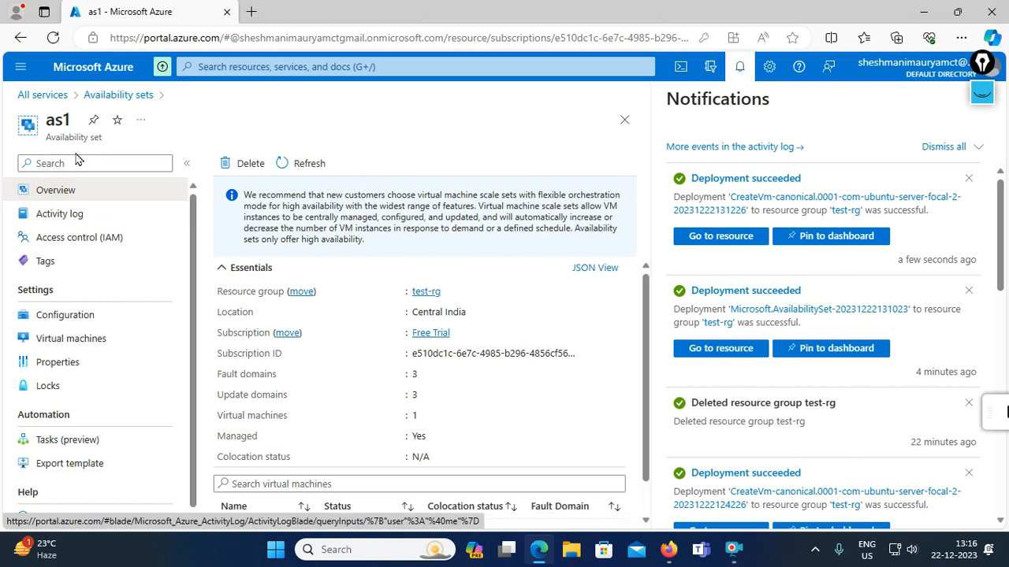
left_click(118, 95)
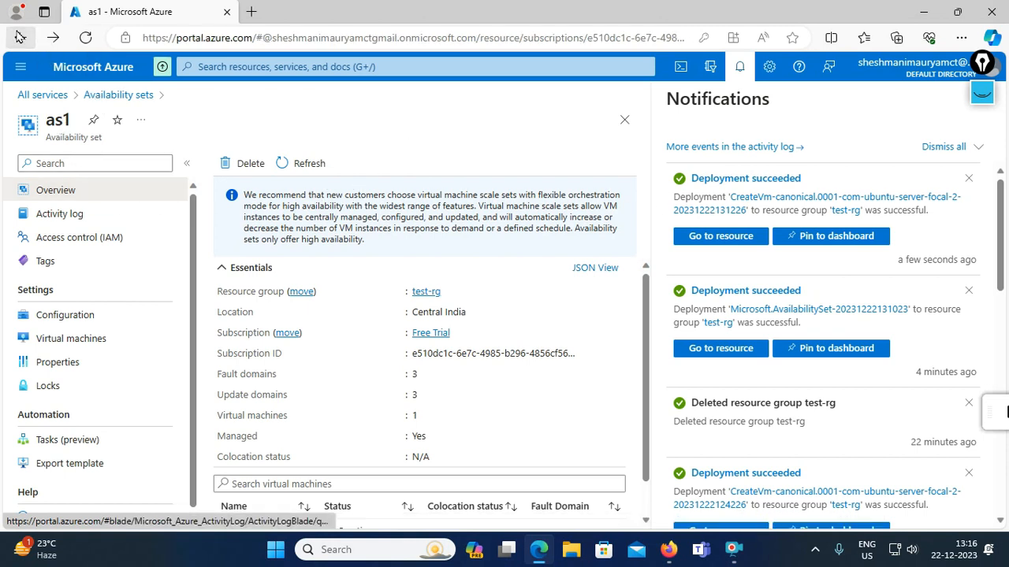
left_click(979, 148)
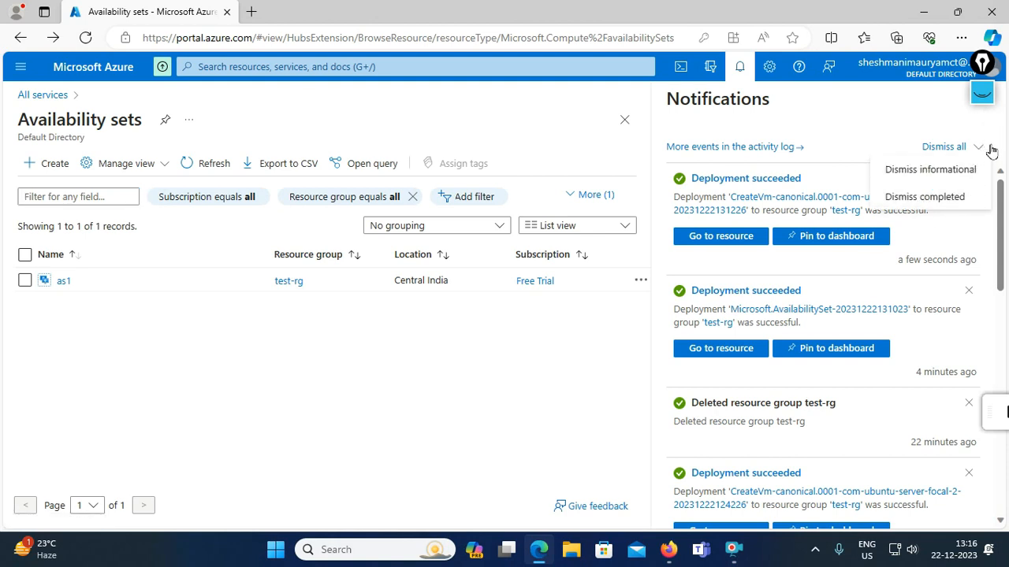
left_click(982, 149)
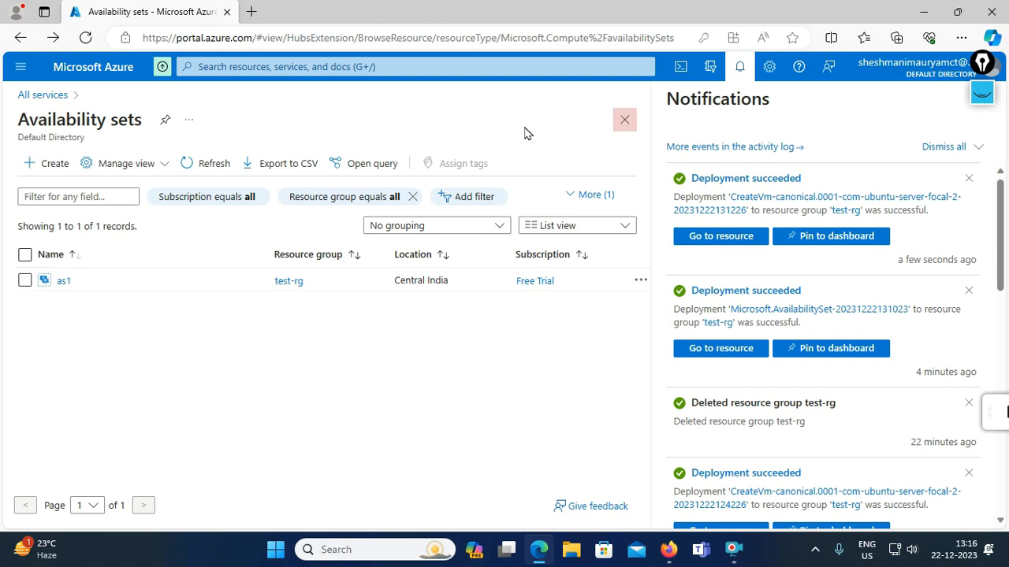
left_click(981, 92)
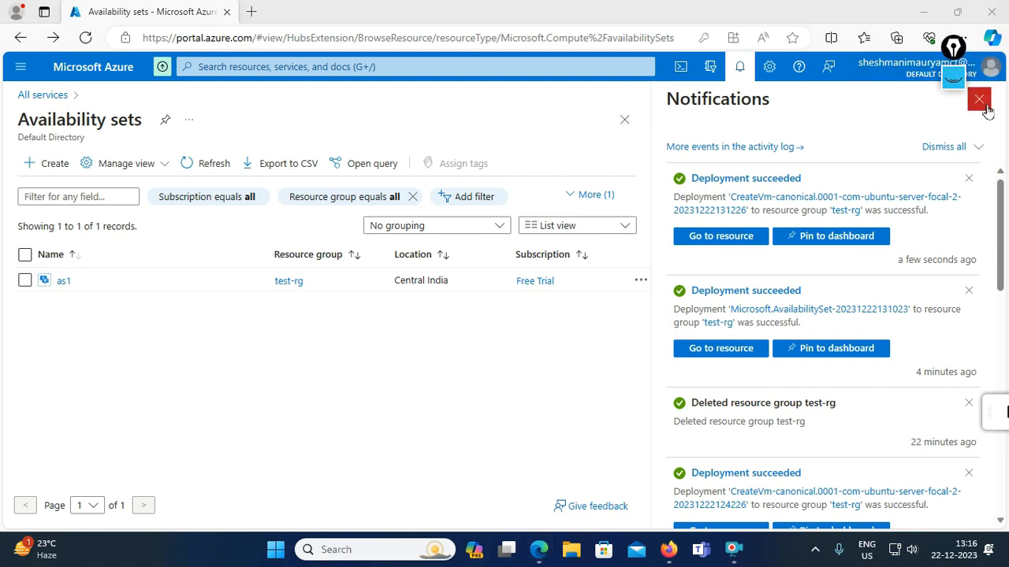
left_click(977, 99)
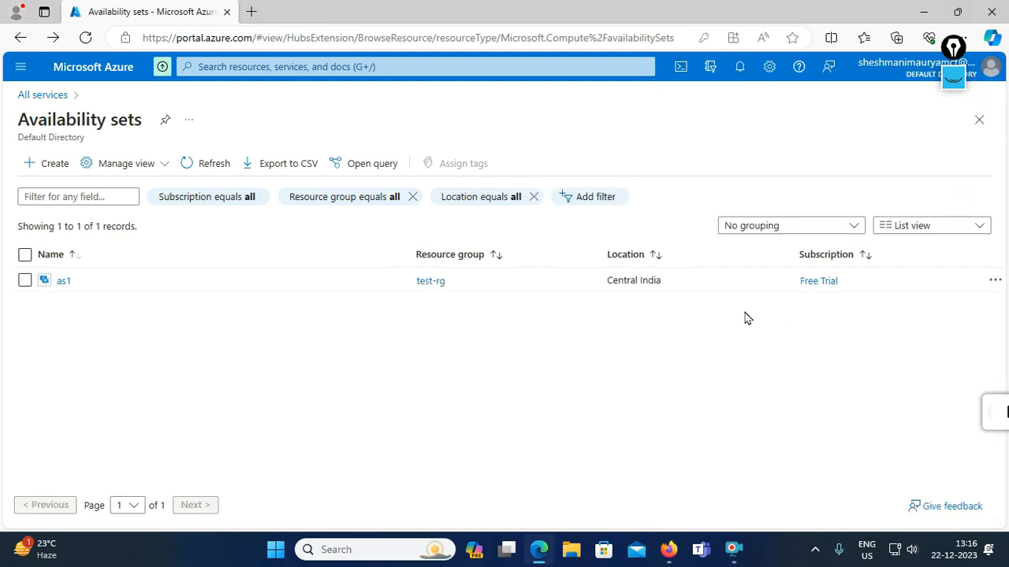
Step: Reopen availability set as1 and refresh it to check ws1's status, fault domain and update domain
left_click(63, 284)
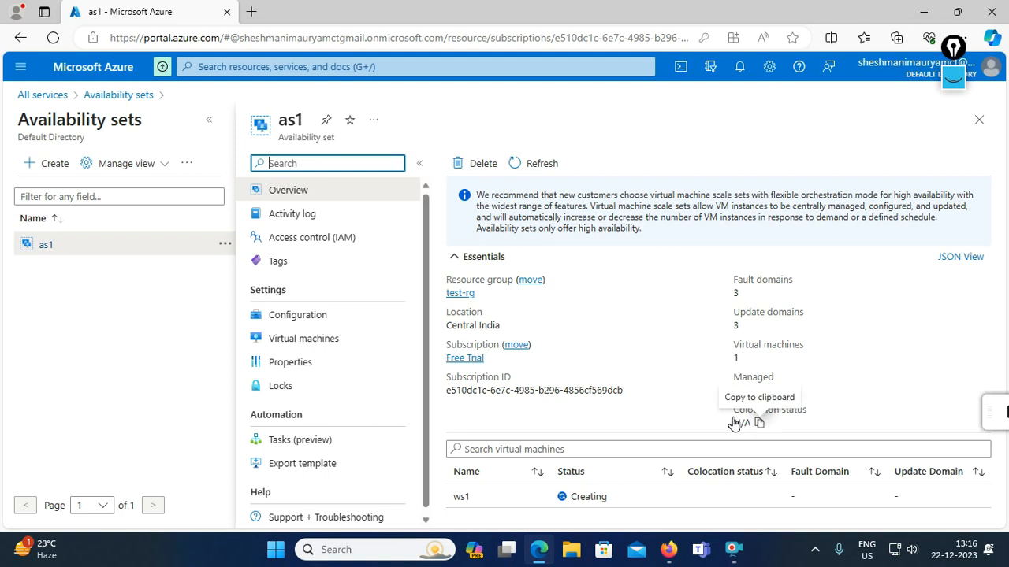
left_click(547, 164)
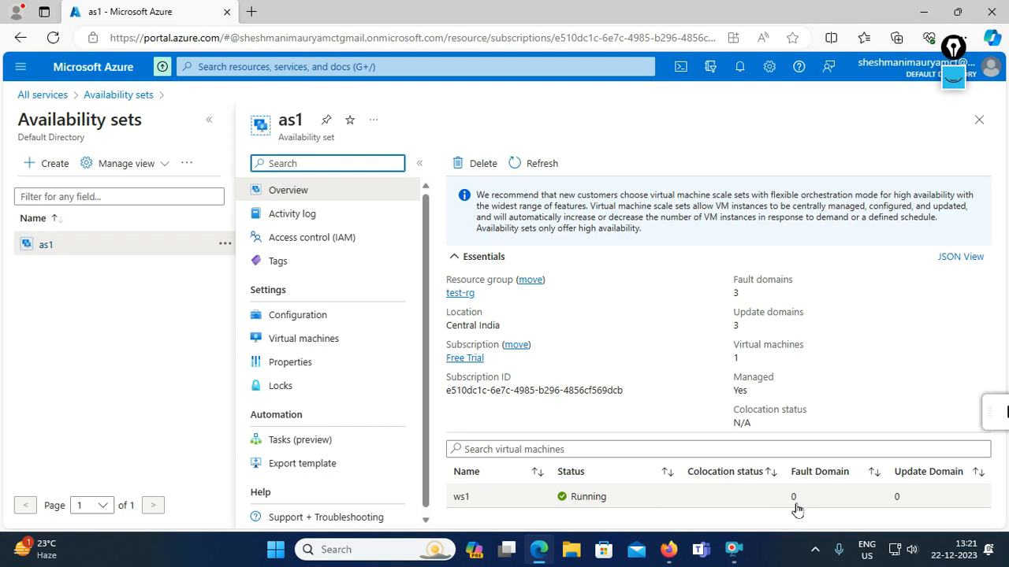
Step: Switch to the whiteboard diagram, draw a short stroke on the FD0 server in the UD0 row, and return to the as1 overview
left_click(953, 78)
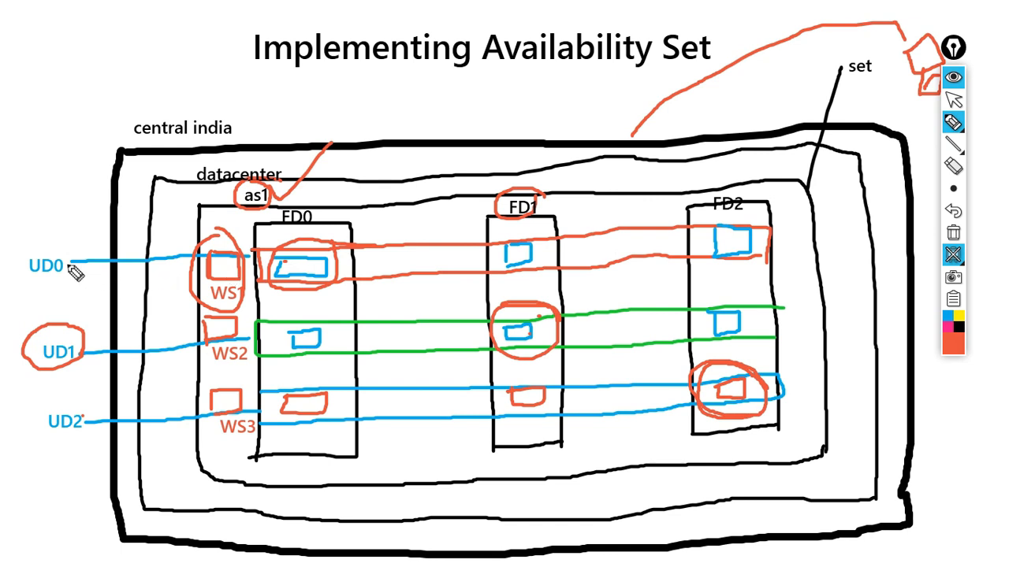
left_click_drag(289, 242, 293, 270)
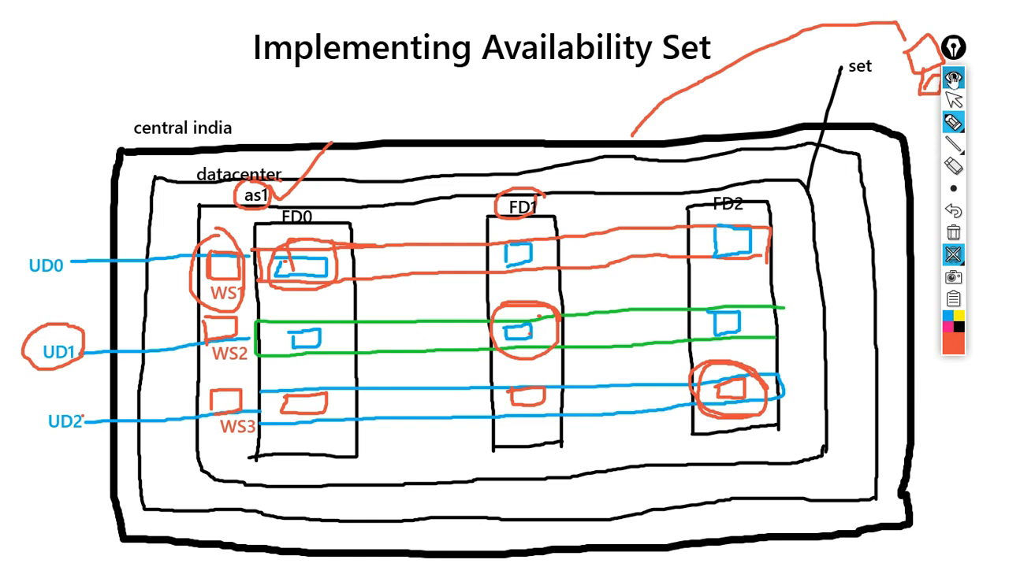
left_click(952, 79)
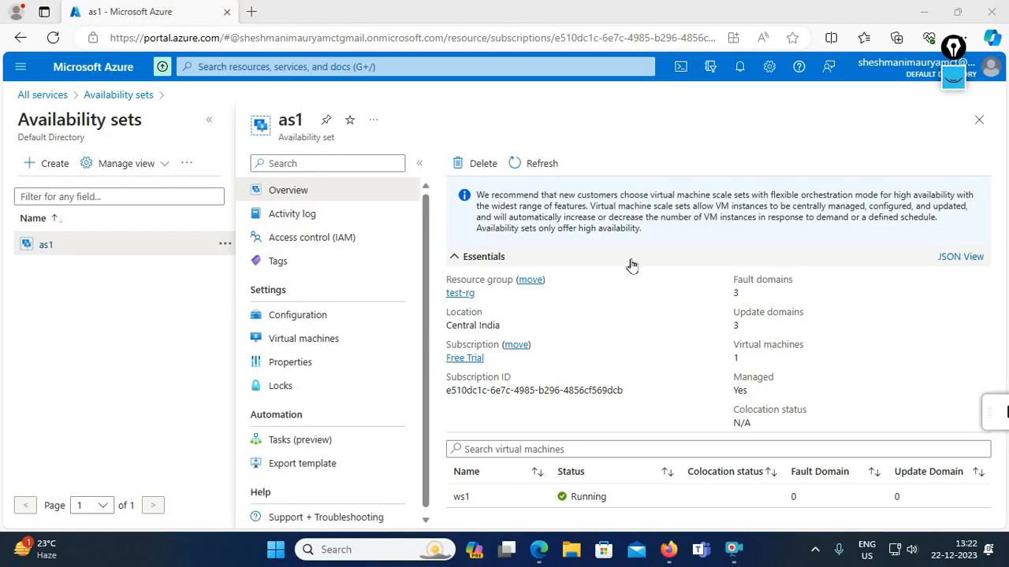